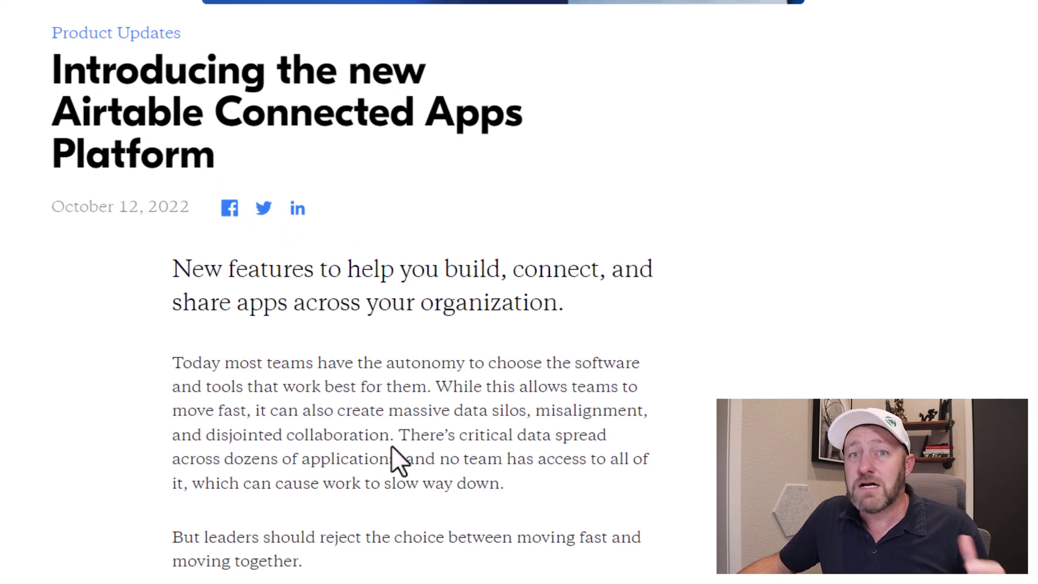
Follow the blog post's 'The Airtable Connected Apps Platform' link to the 'What is a connected apps platform?' page.
scroll(392, 446, down, 2)
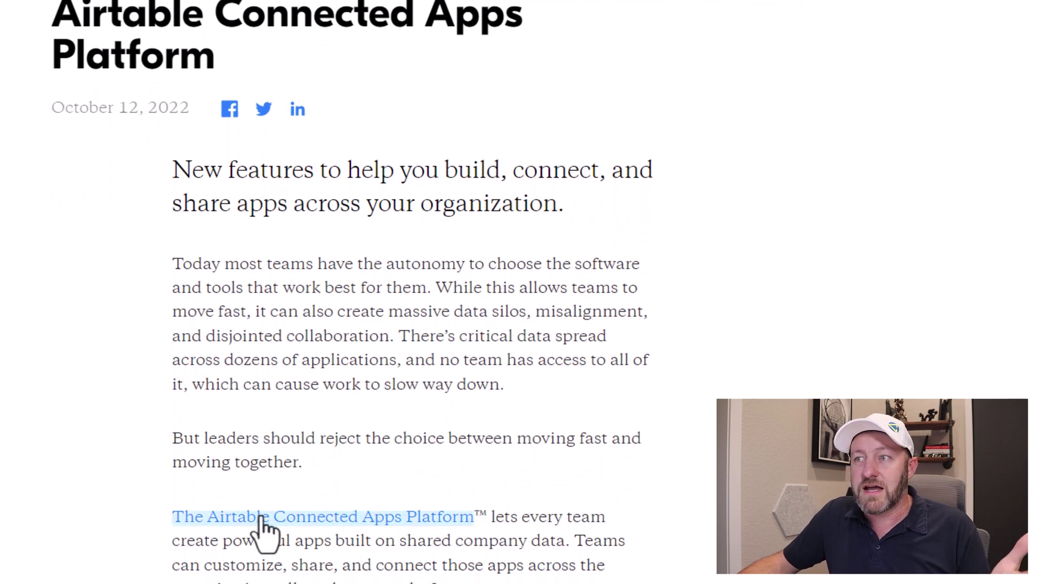
click(303, 518)
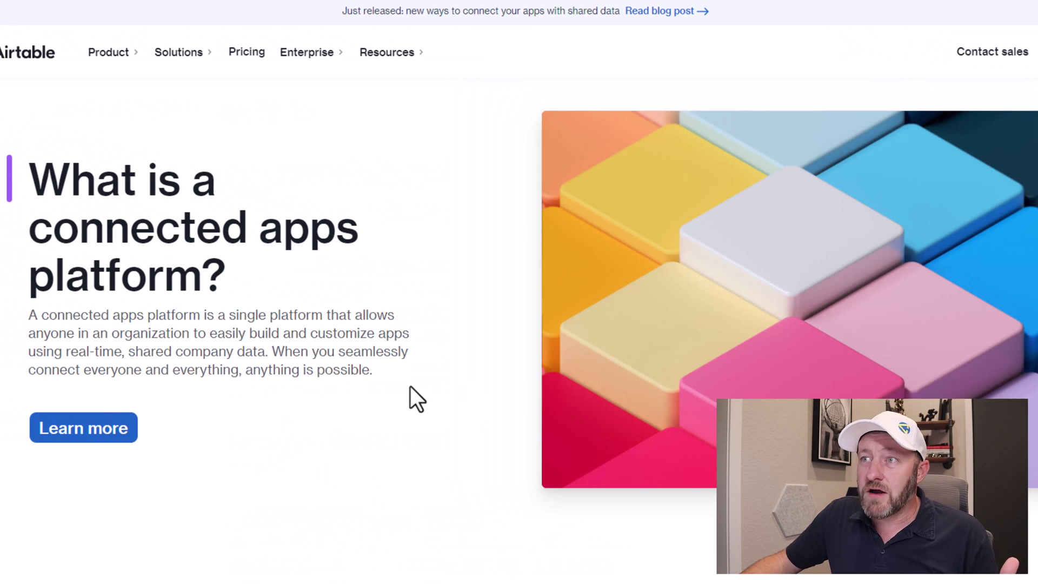
Highlight the connected apps platform definition paragraph, then clear the selection.
drag(410, 386, 21, 329)
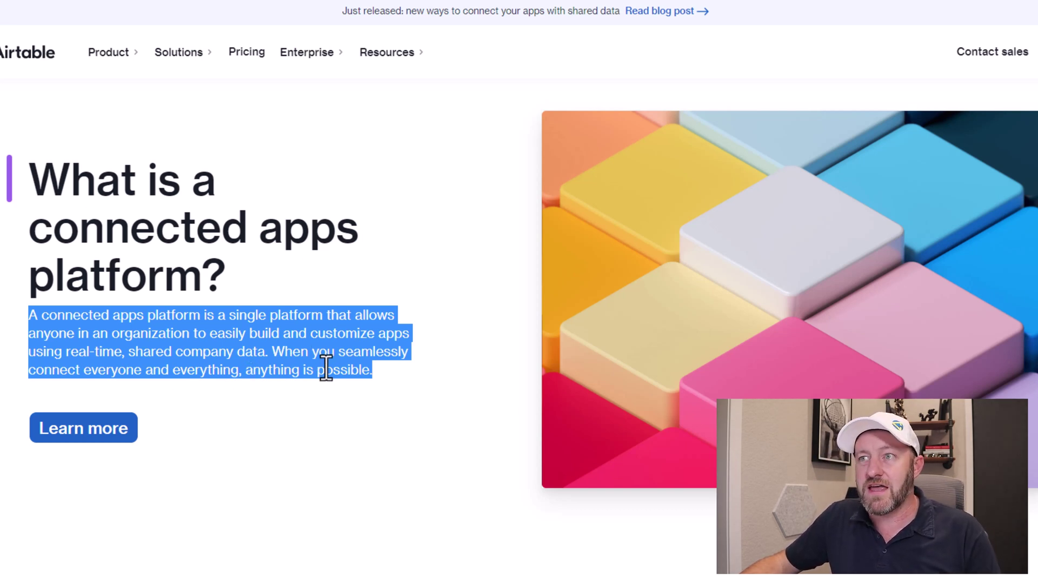
click(406, 390)
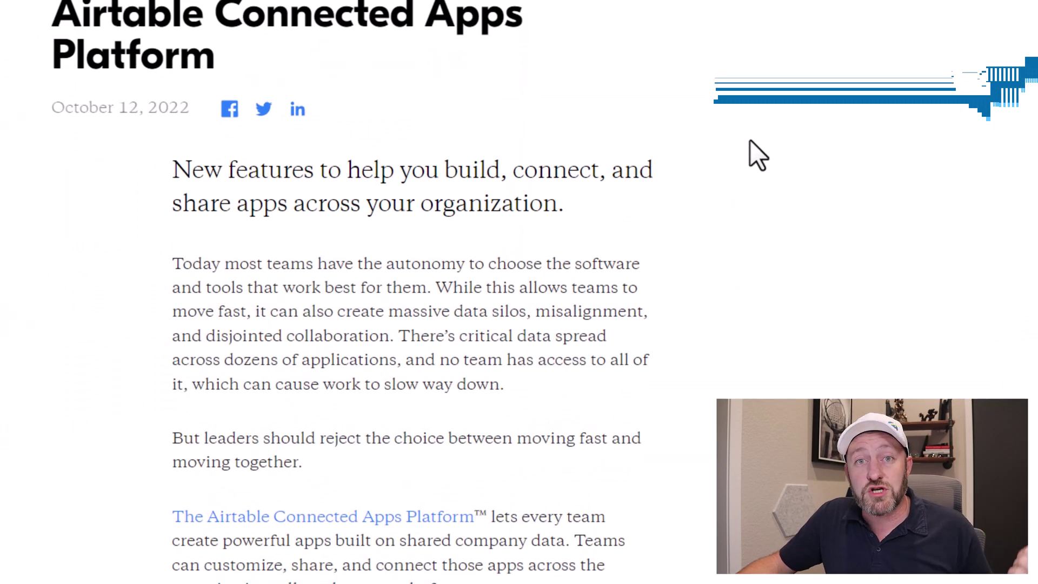
Scroll past the video to the features list: Verified data, Data map, Two-way sync, Interface Designer.
scroll(751, 157, down, 12)
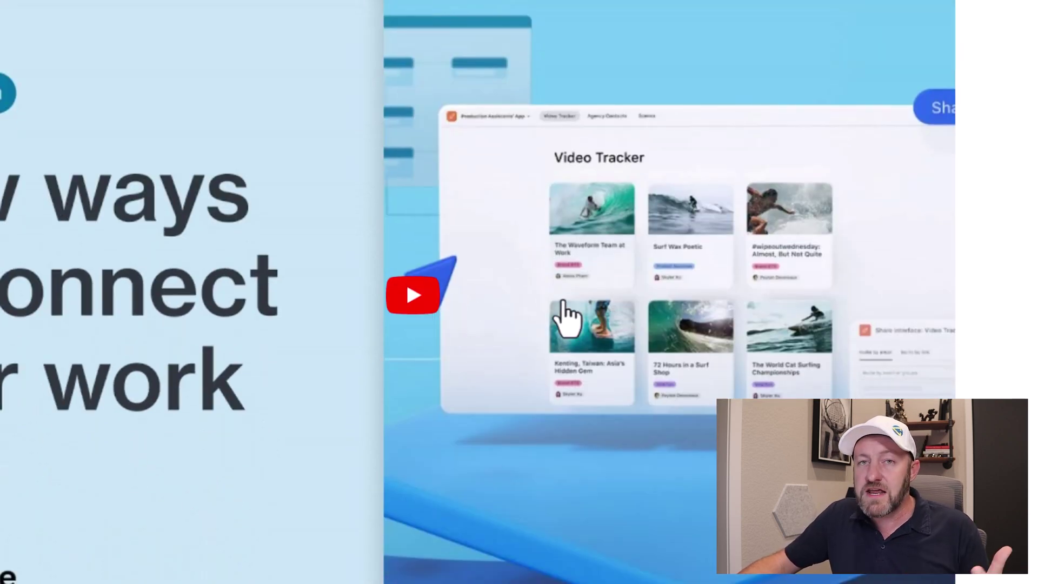
scroll(565, 319, down, 10)
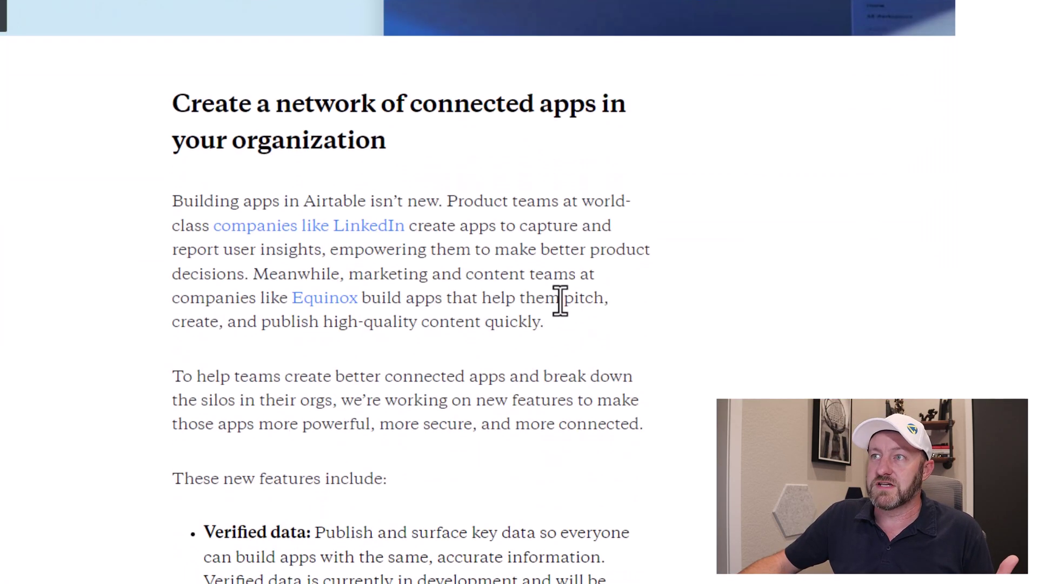
scroll(560, 301, down, 2)
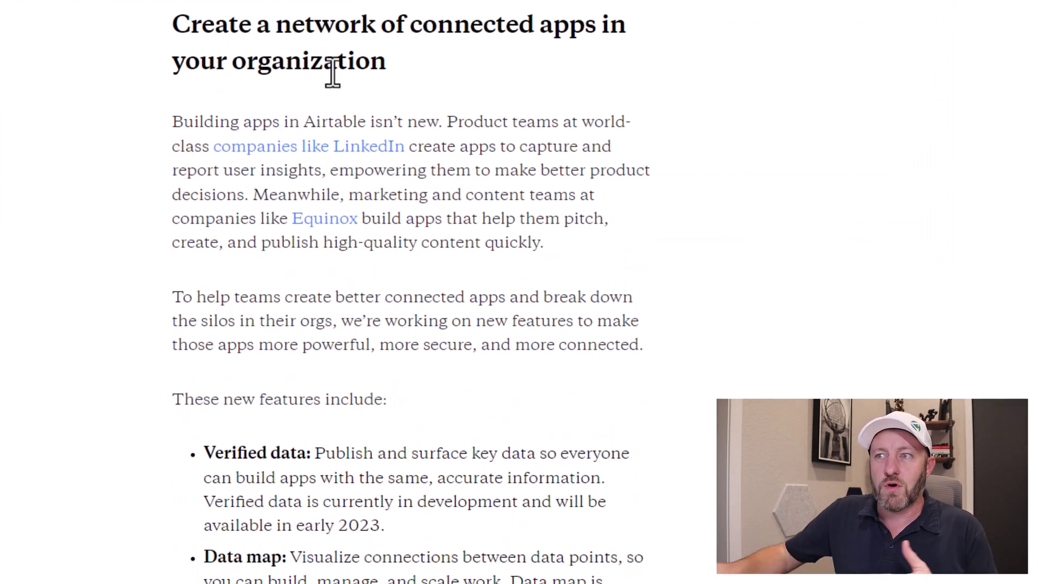
scroll(396, 184, down, 5)
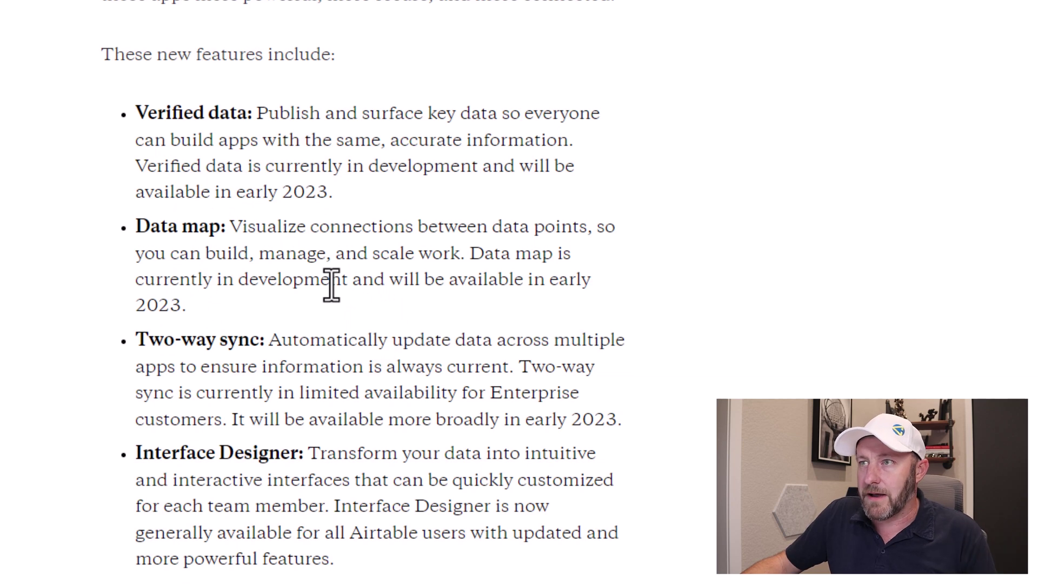
scroll(358, 319, down, 3)
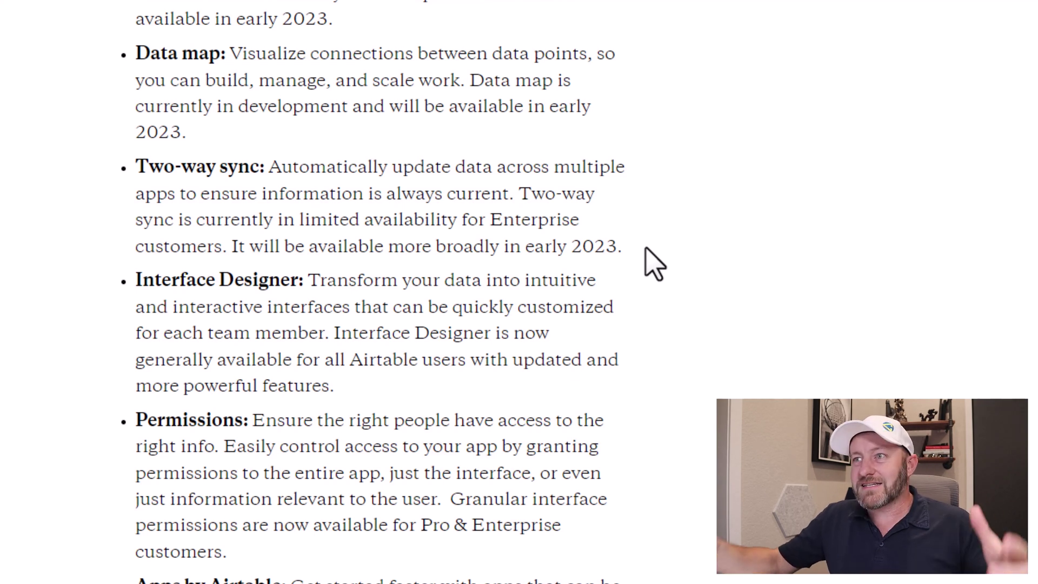
scroll(646, 249, down, 2)
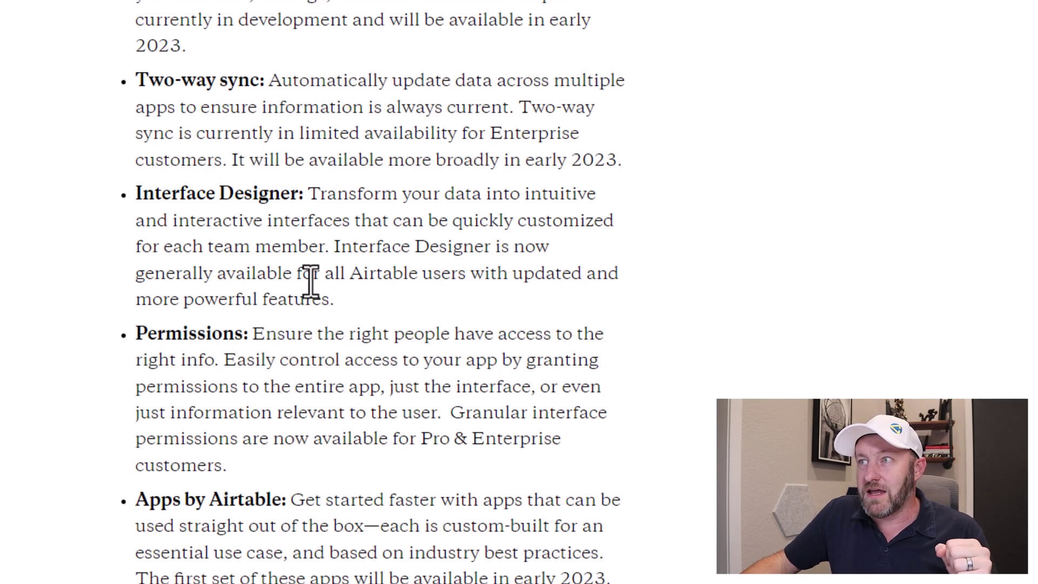
drag(302, 276, 364, 306)
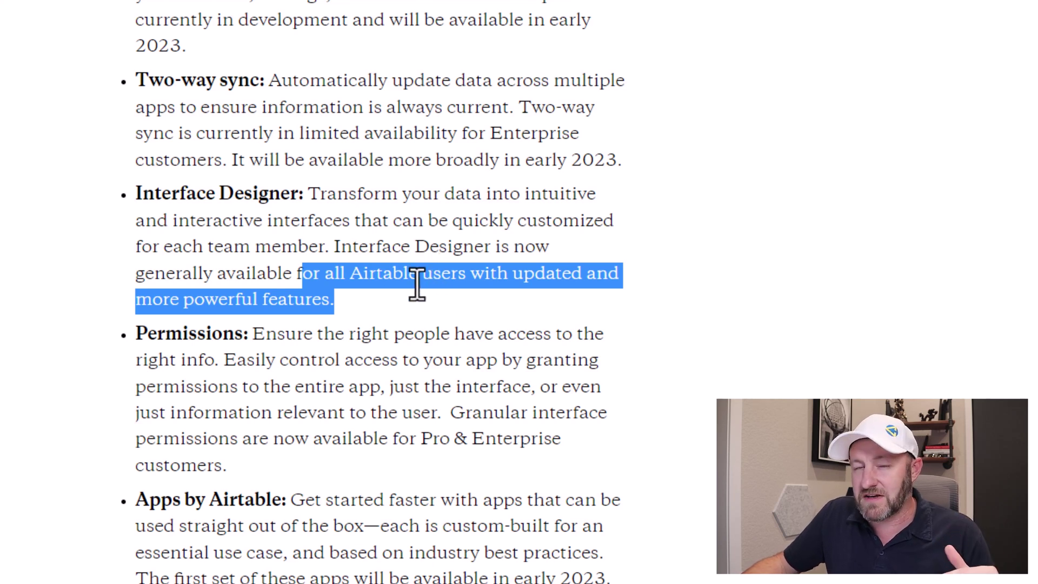
click(415, 309)
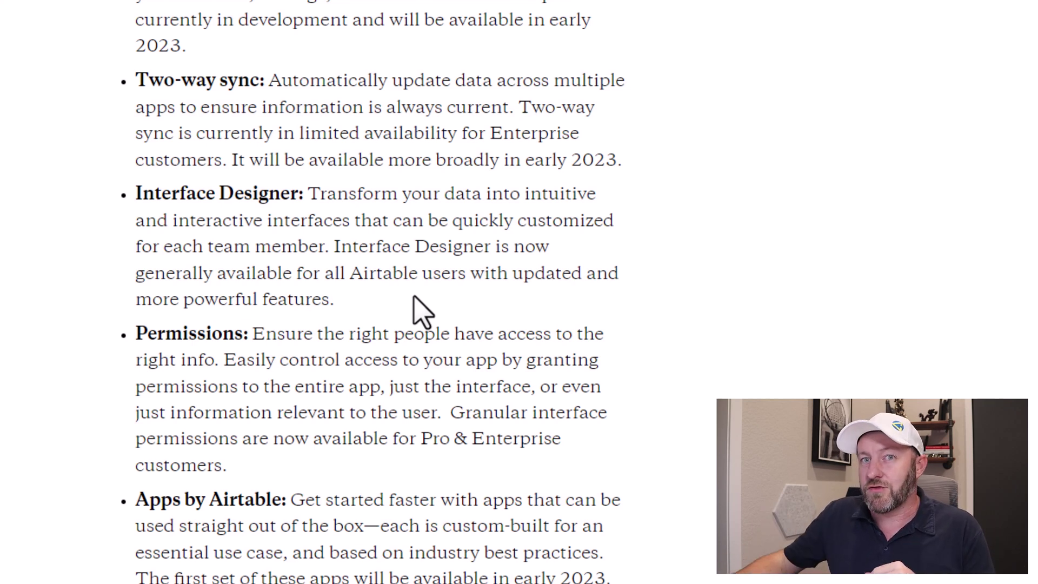
scroll(418, 311, down, 2)
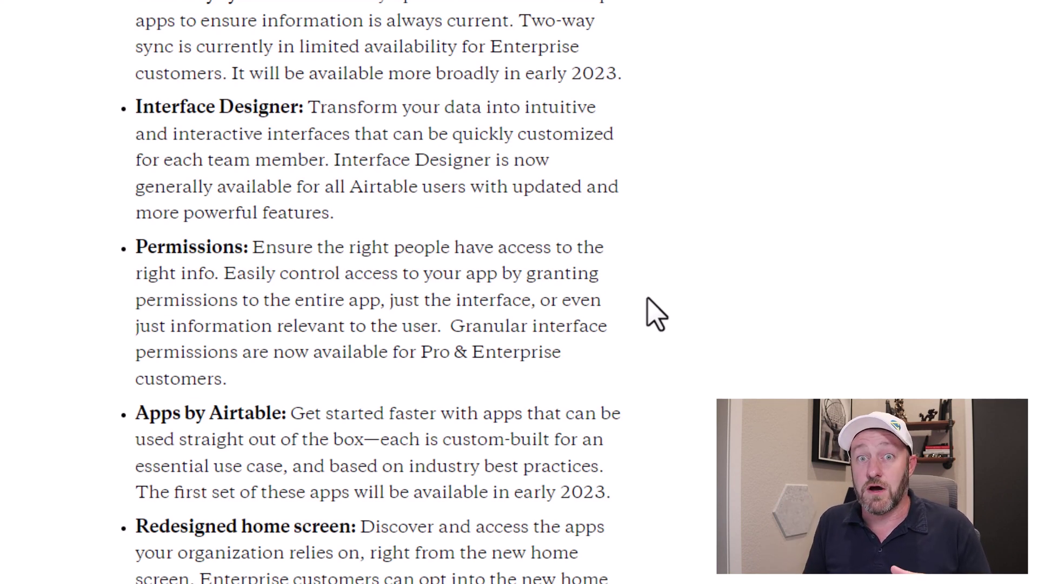
scroll(656, 314, down, 3)
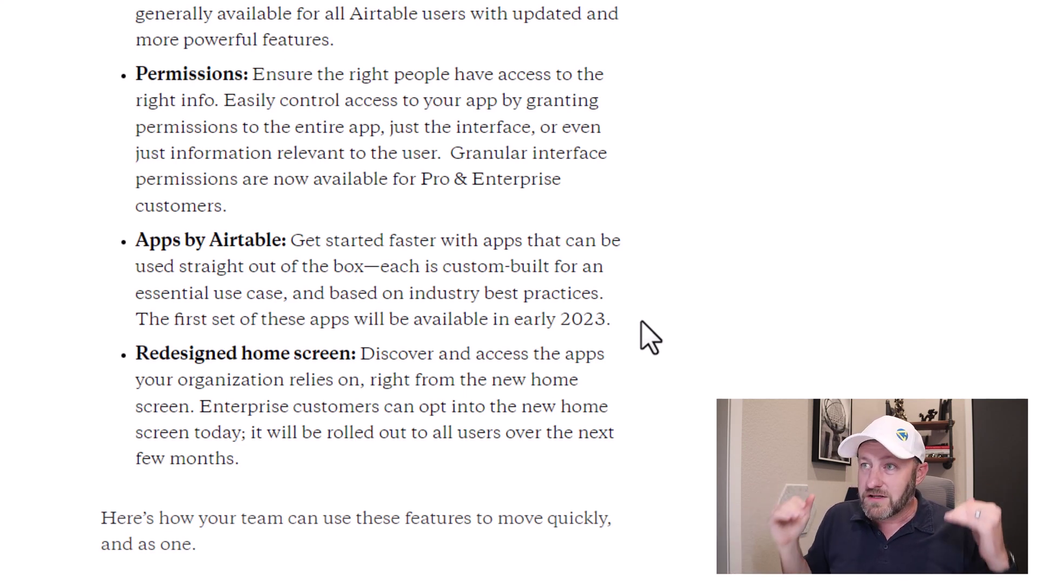
scroll(643, 324, down, 2)
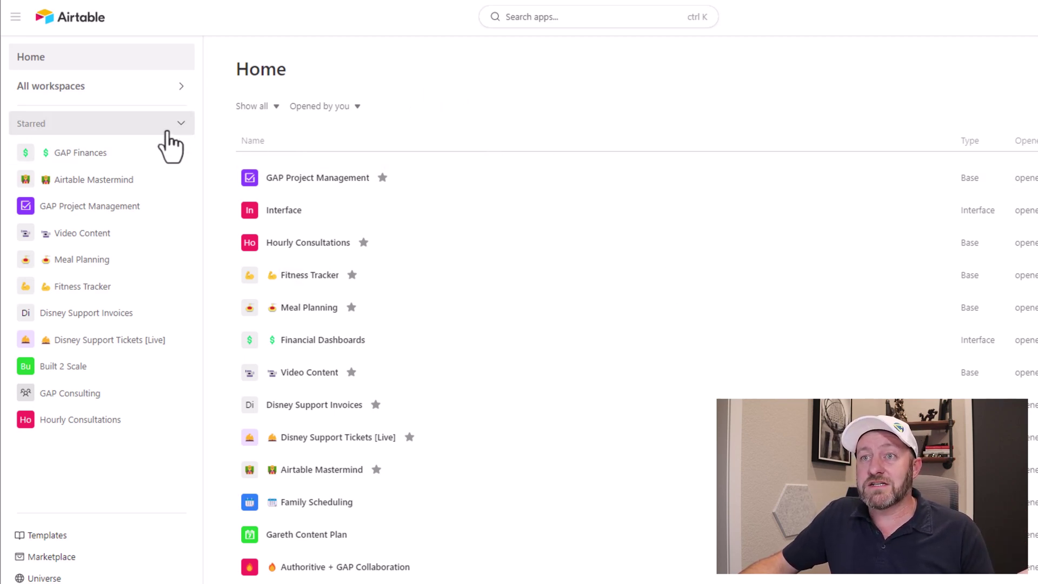
Open the starred Hourly Consultations base from the Home sidebar.
click(93, 427)
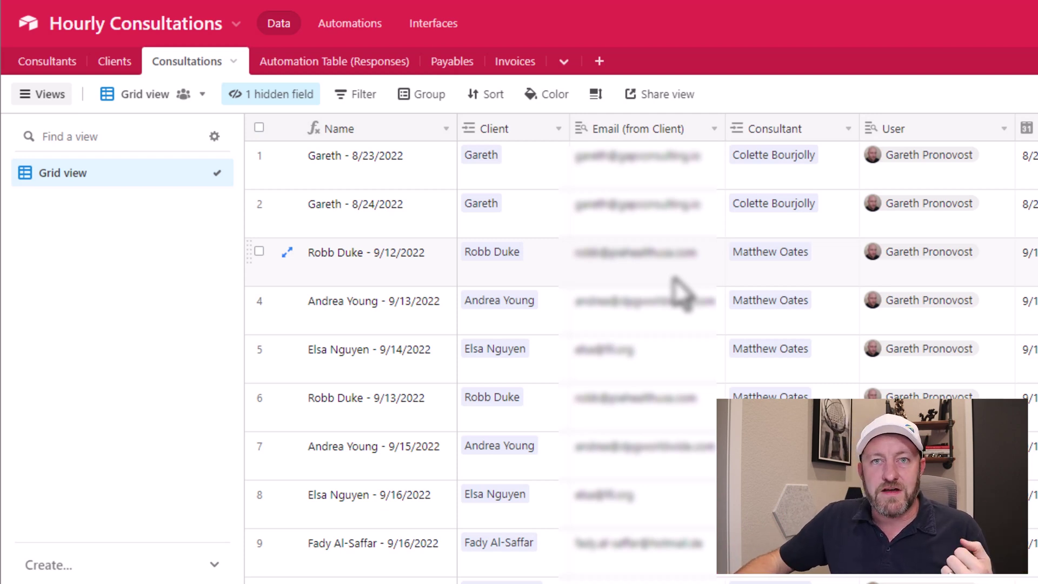
Open the base's Interface from the Interfaces tab and enter edit mode in Interface Designer.
click(435, 24)
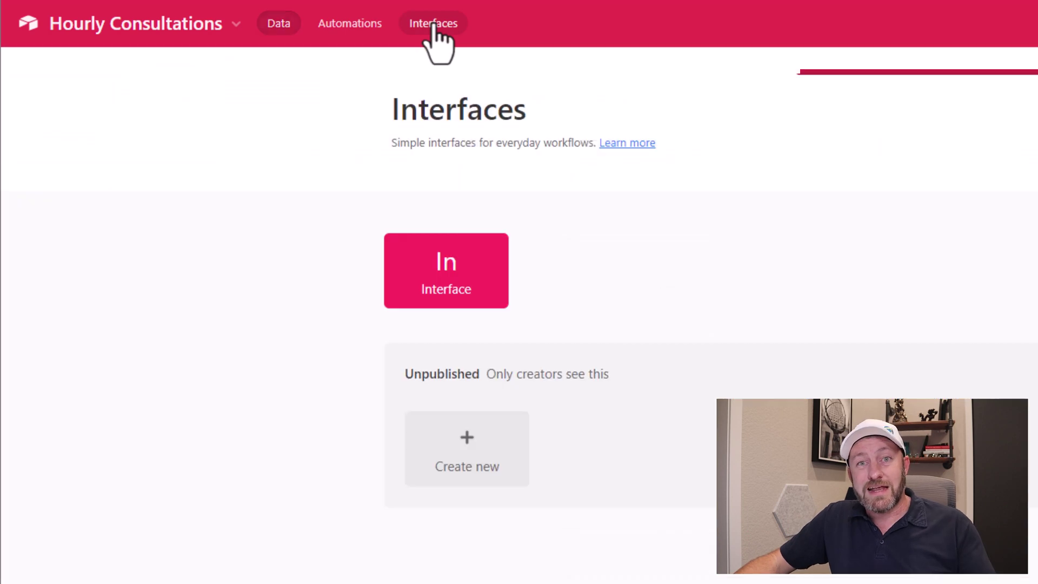
click(441, 290)
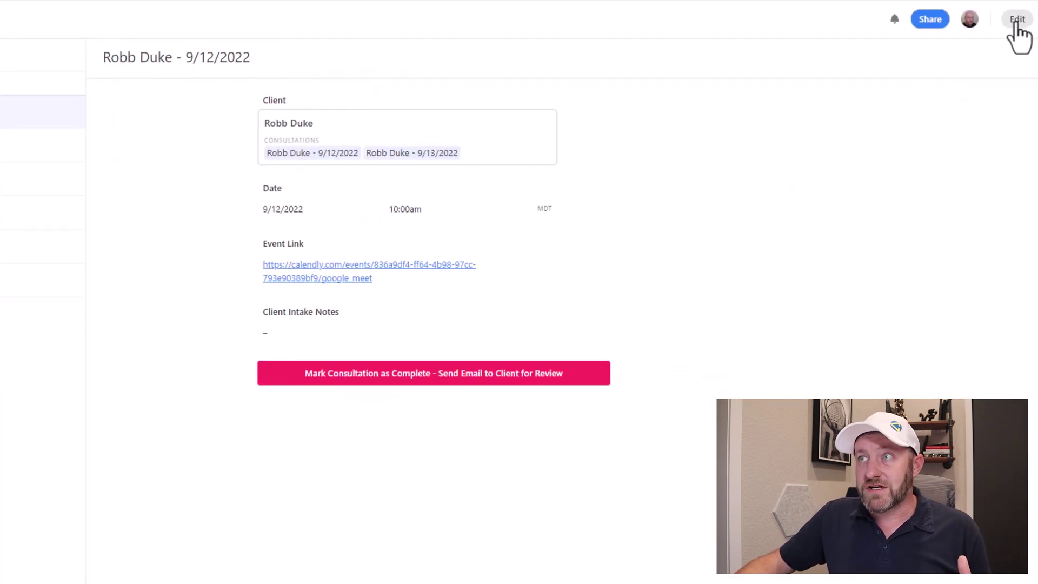
click(1017, 20)
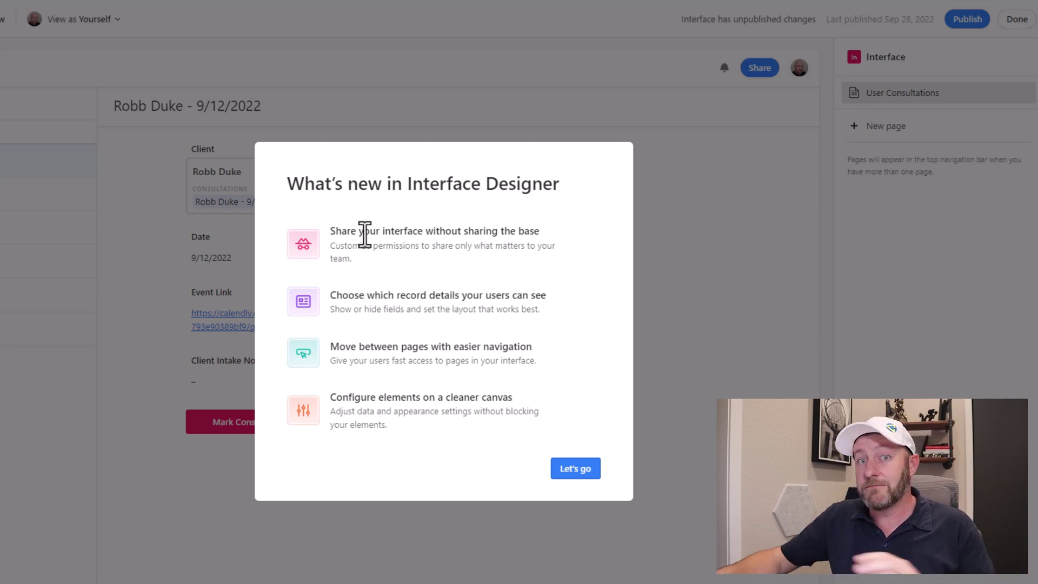
Dismiss the what's-new overview and duplicate the User Consultations page within the same Interface.
click(577, 476)
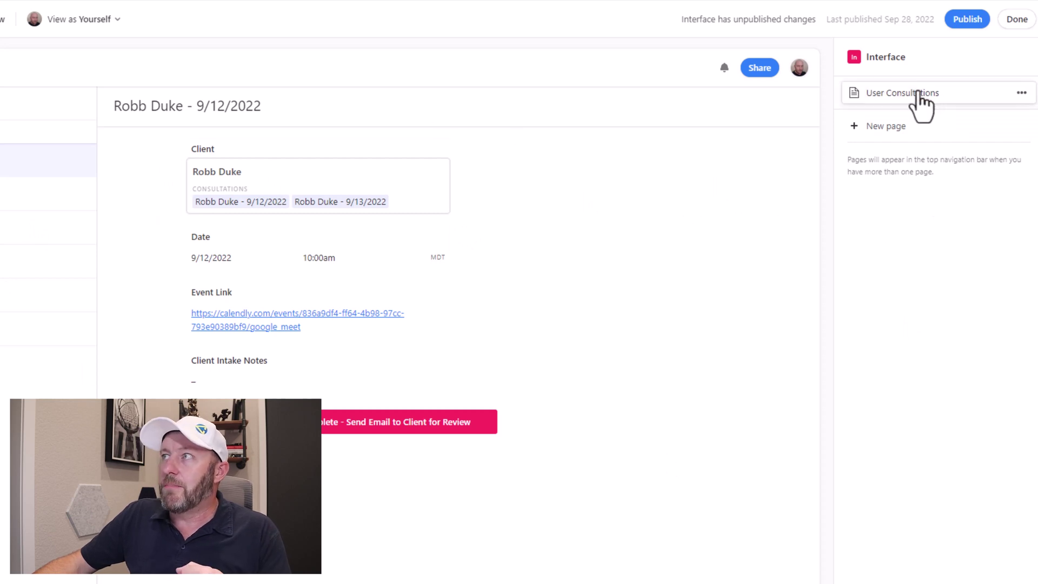
click(1022, 93)
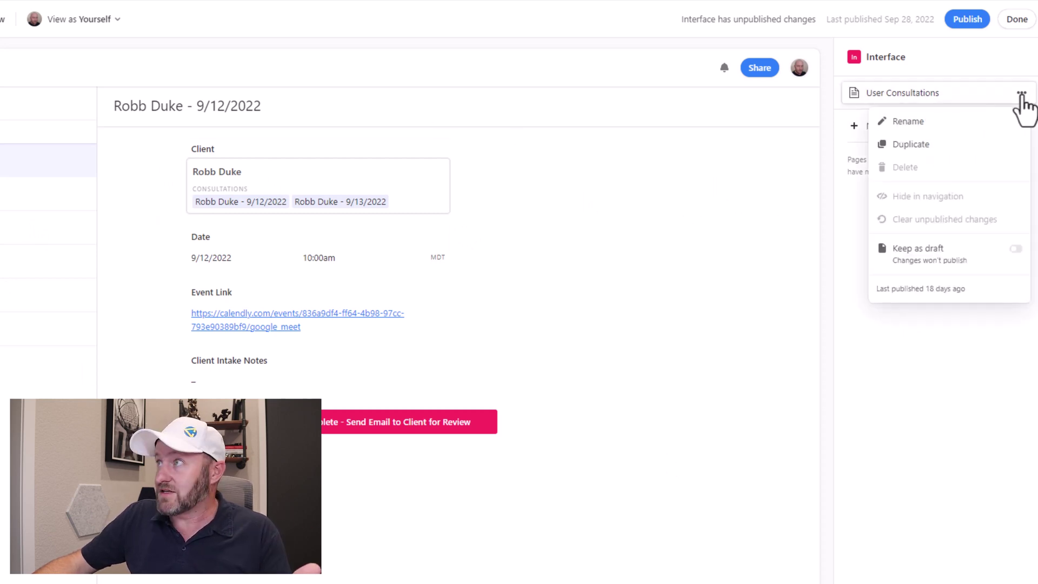
click(955, 153)
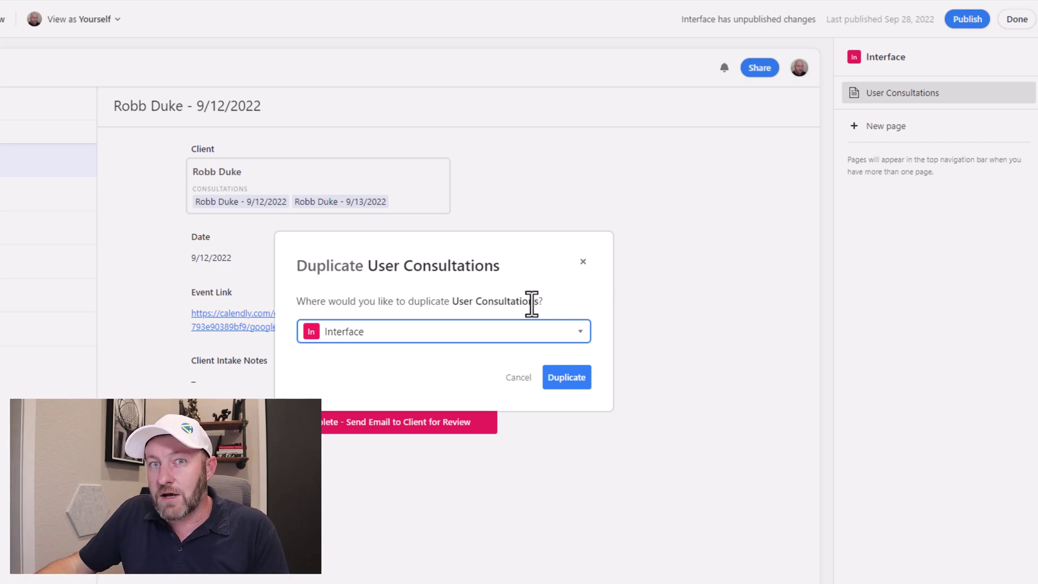
click(565, 378)
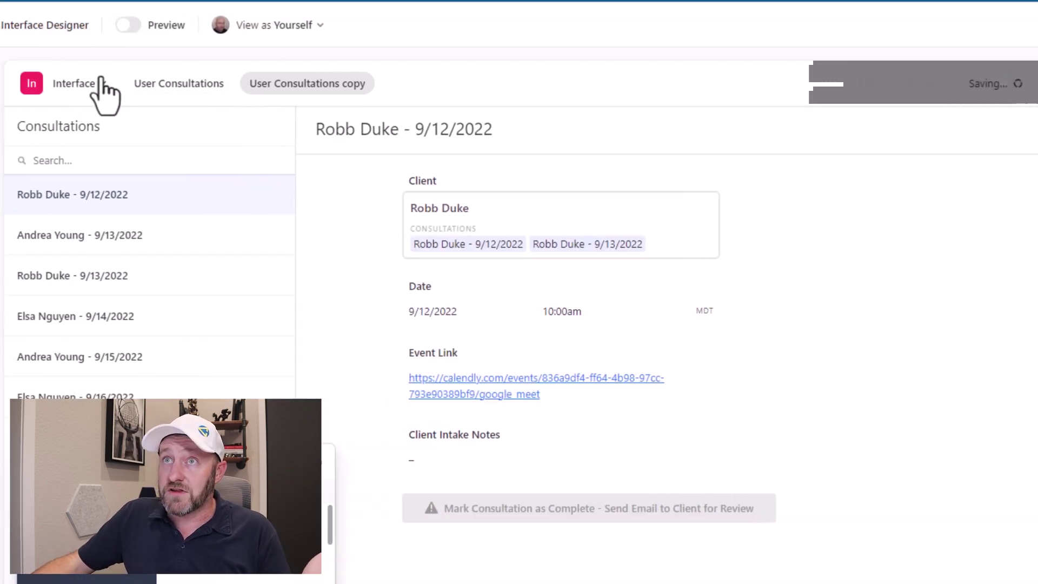
click(103, 86)
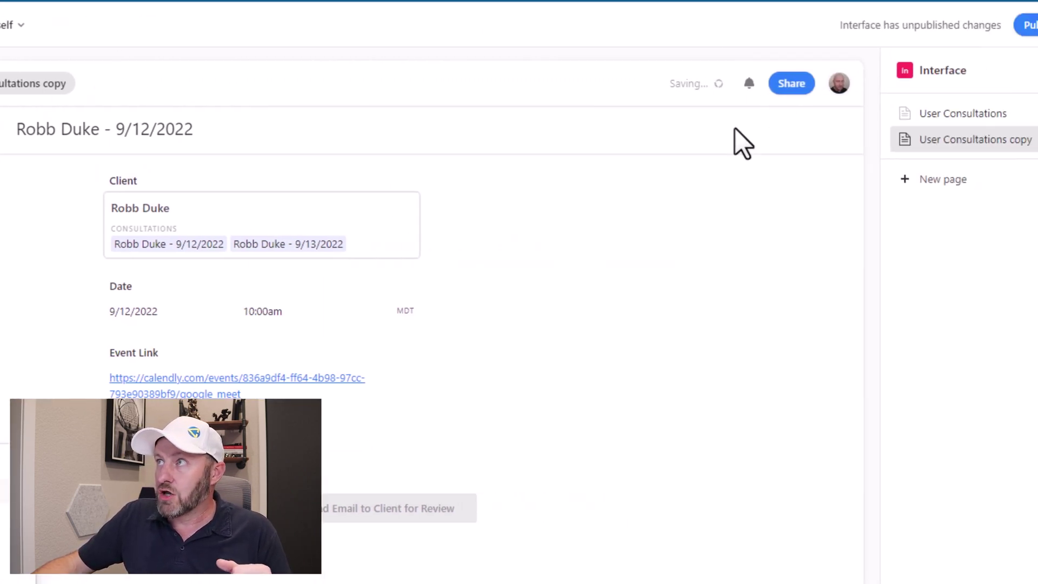
Publish the interface, then toggle between User Consultations and its copy, ending on the original.
click(1027, 25)
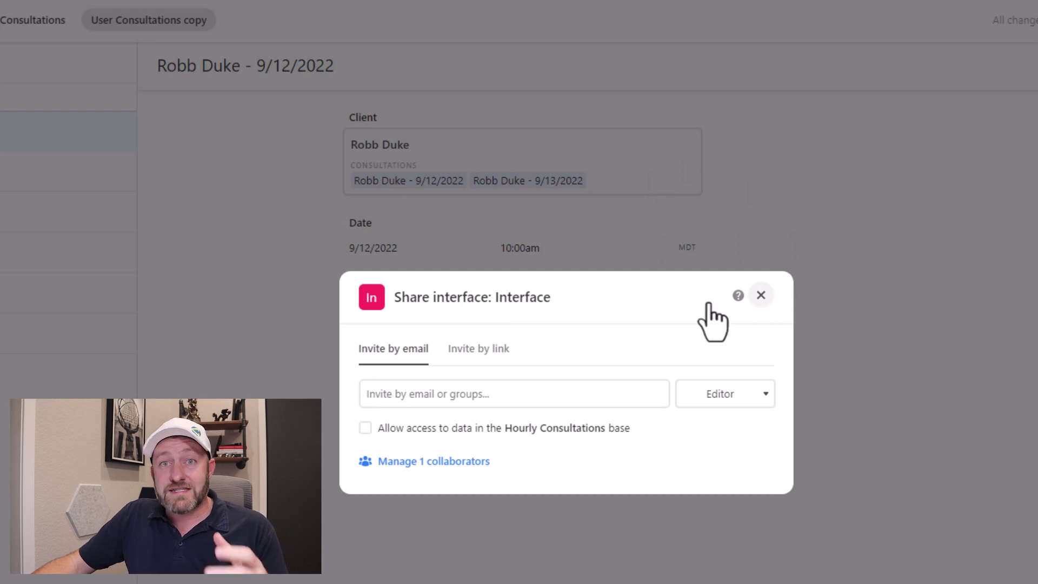
click(761, 296)
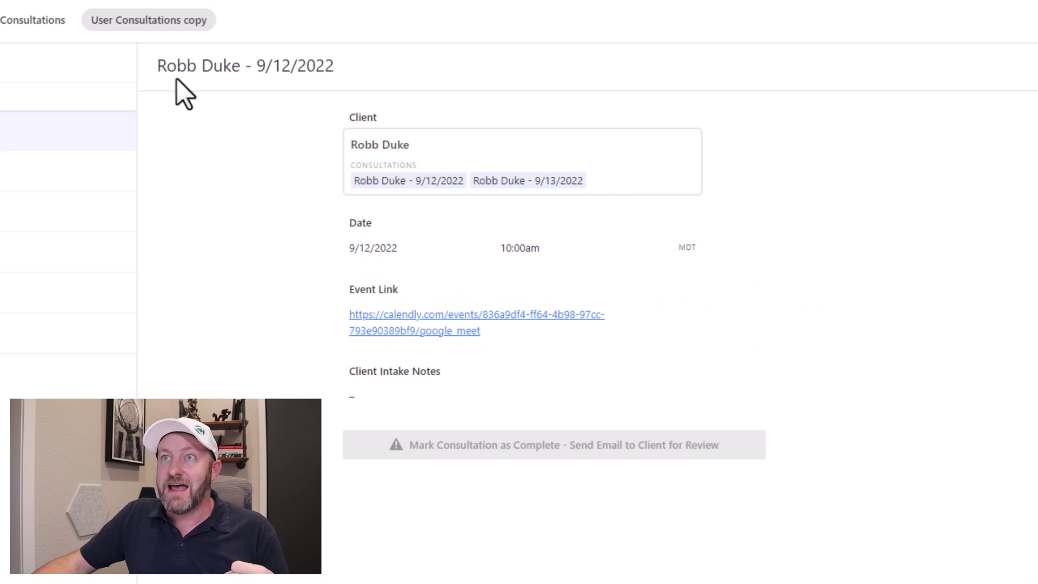
click(26, 25)
click(165, 25)
click(27, 24)
click(107, 31)
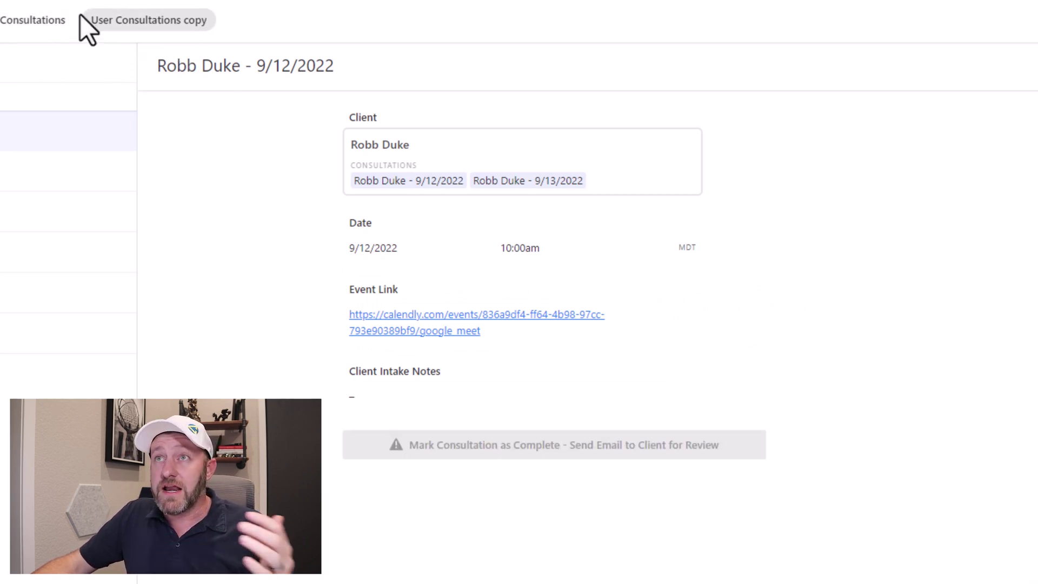
click(32, 27)
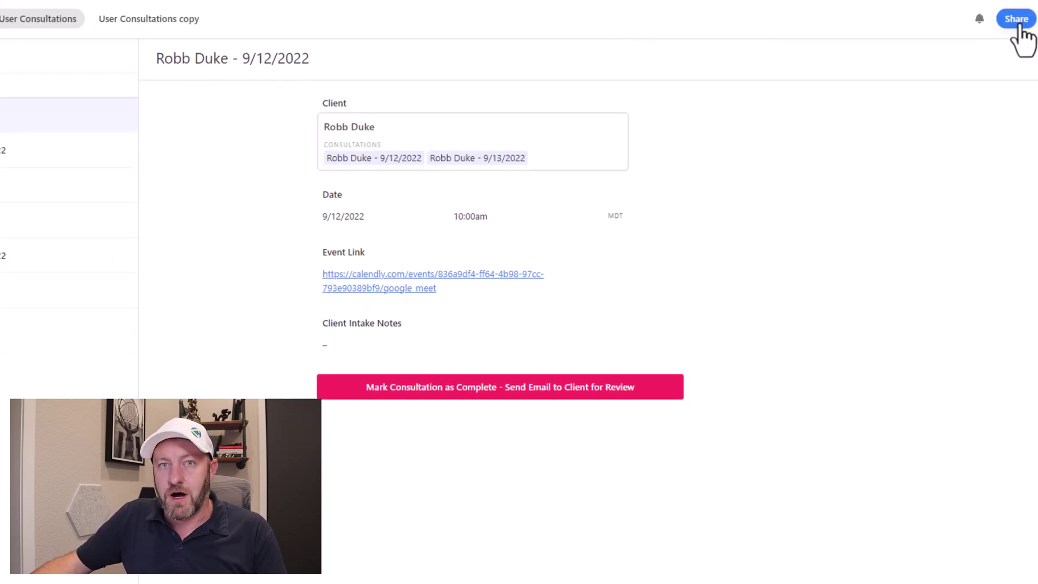
In the Share dialog, enter a collaborator's e-mail address and pick the matching suggestion.
click(1017, 20)
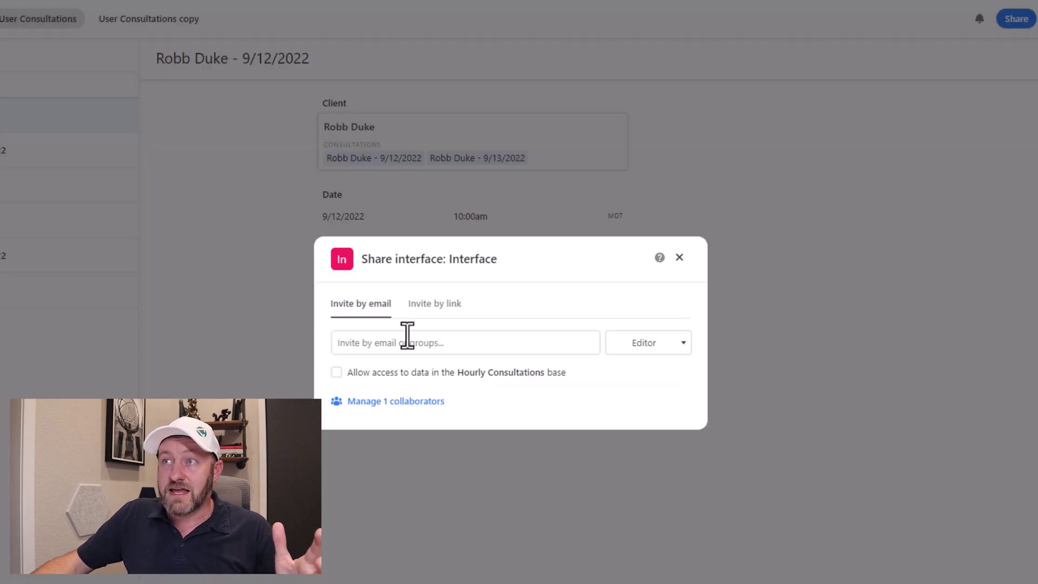
click(429, 342)
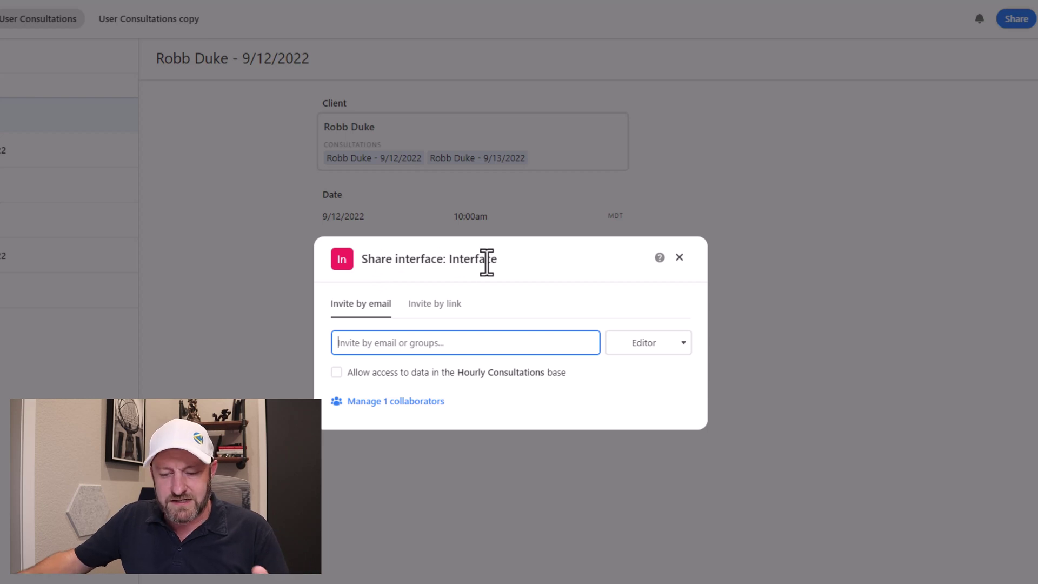
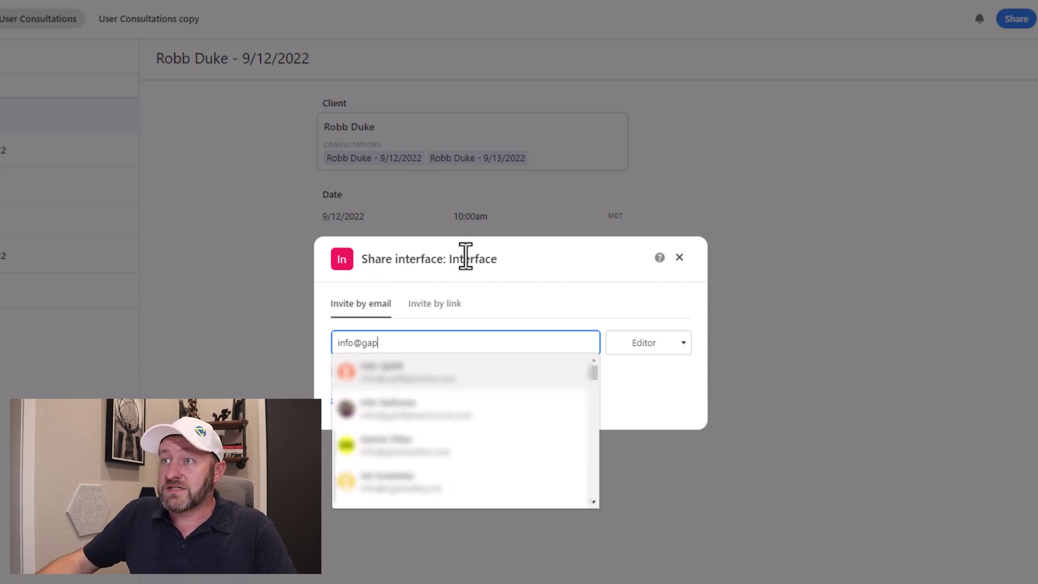
click(425, 416)
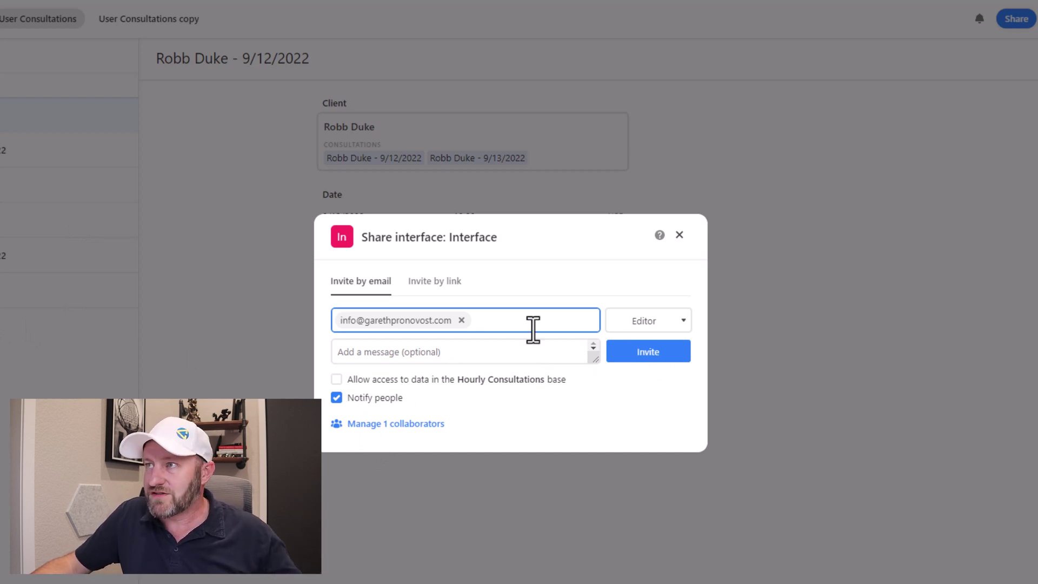
Review the role options and keep Editor access for the invitee.
click(657, 324)
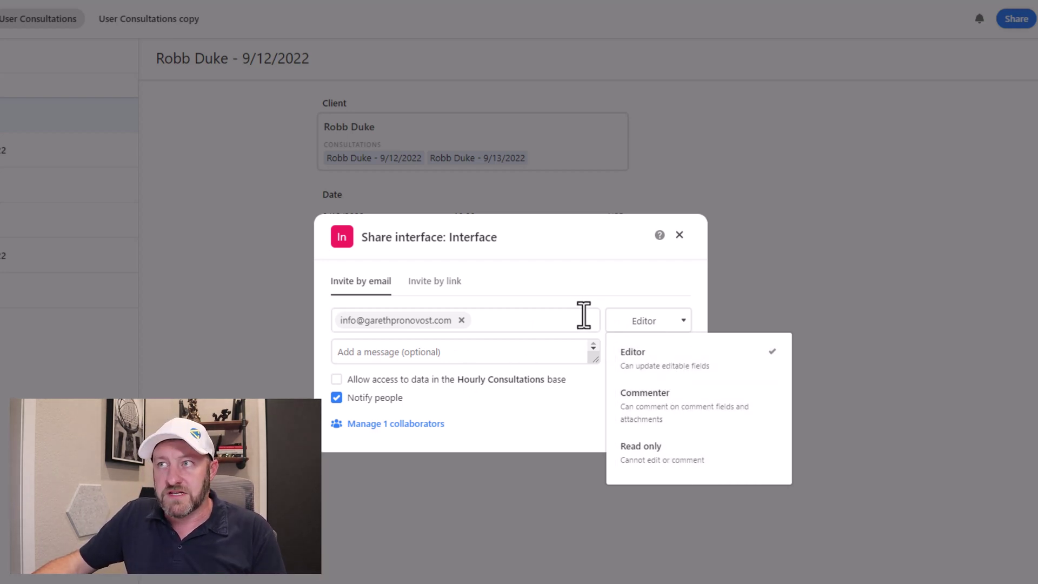
click(670, 269)
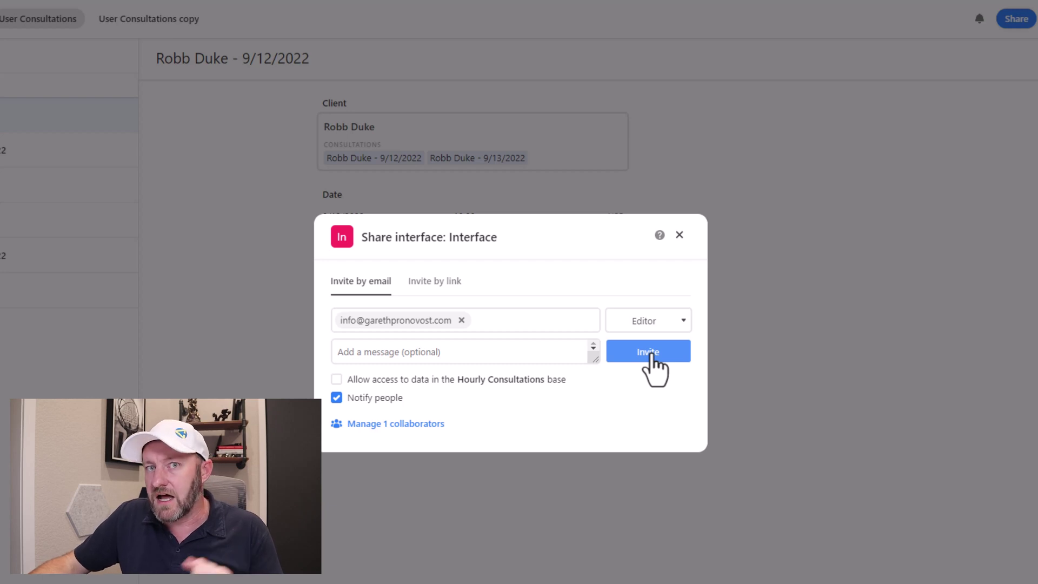
Send the Editor invitation, then open the User Consultations copy page for editing.
click(680, 235)
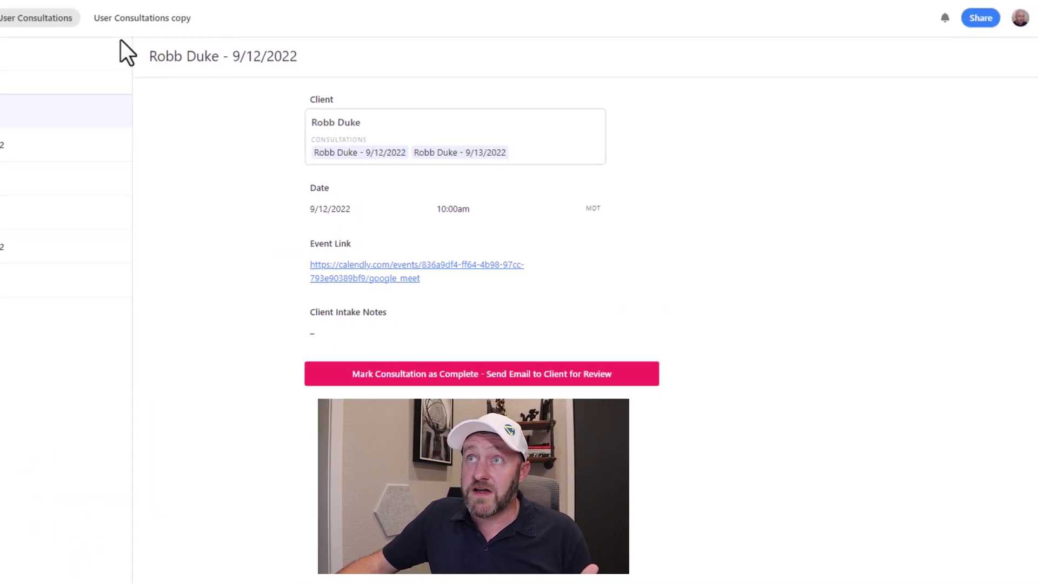
click(123, 20)
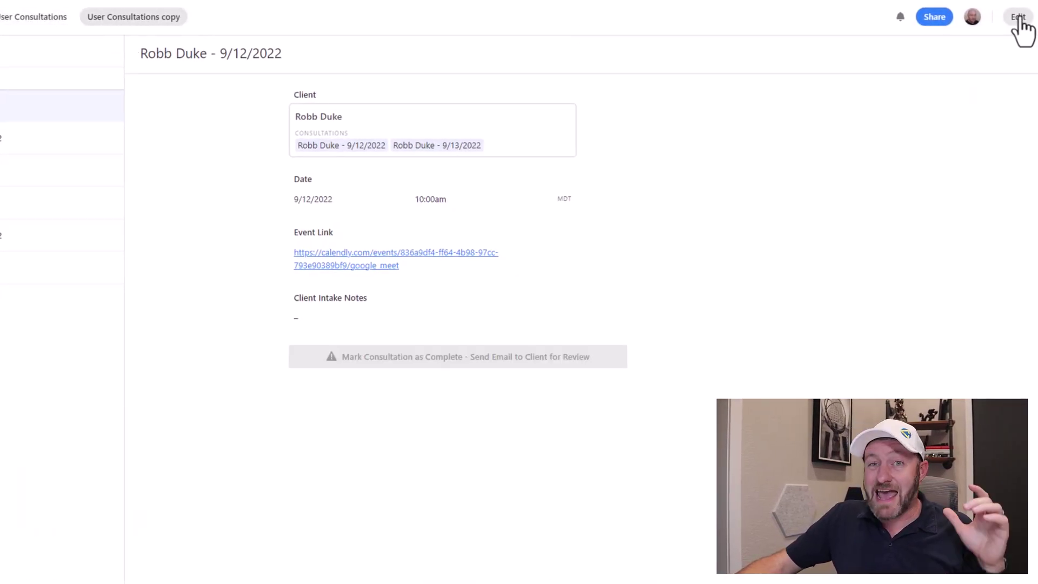
click(1019, 17)
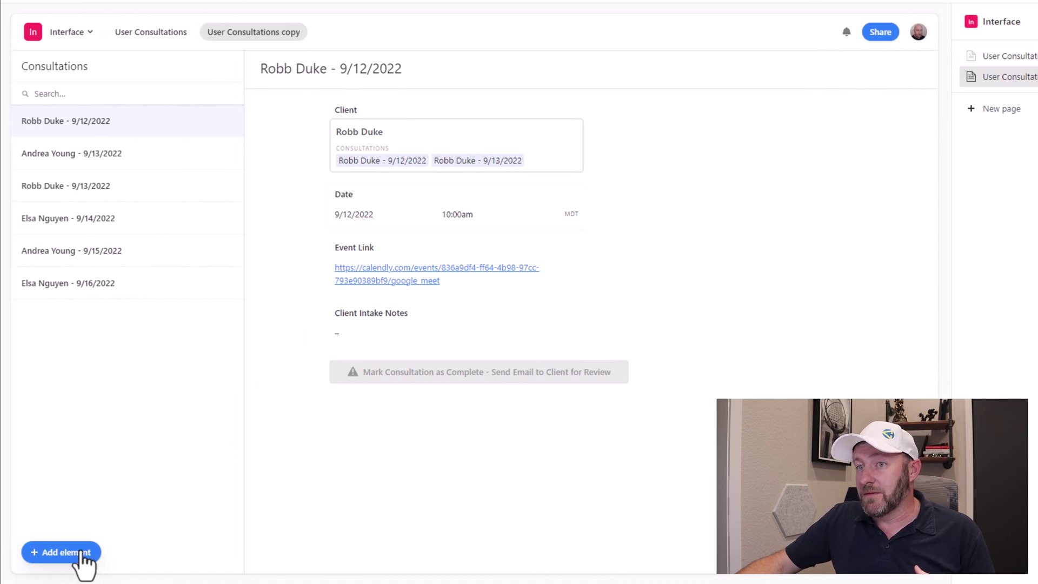
Add a Consultant record list element below the record details.
click(85, 554)
scroll(210, 457, down, 5)
scroll(214, 469, down, 2)
scroll(213, 468, up, 6)
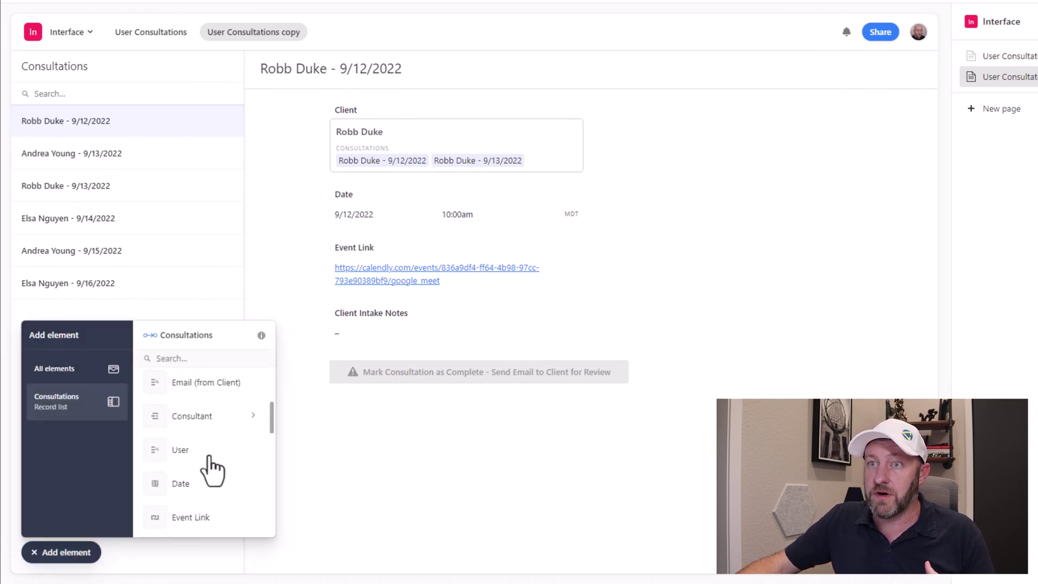
click(205, 506)
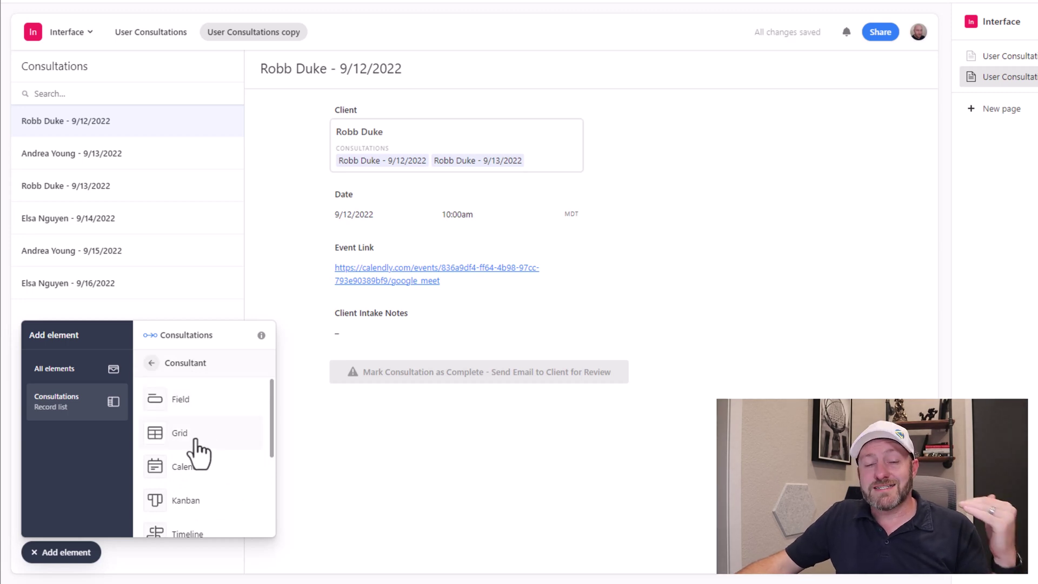
drag(199, 453, 471, 421)
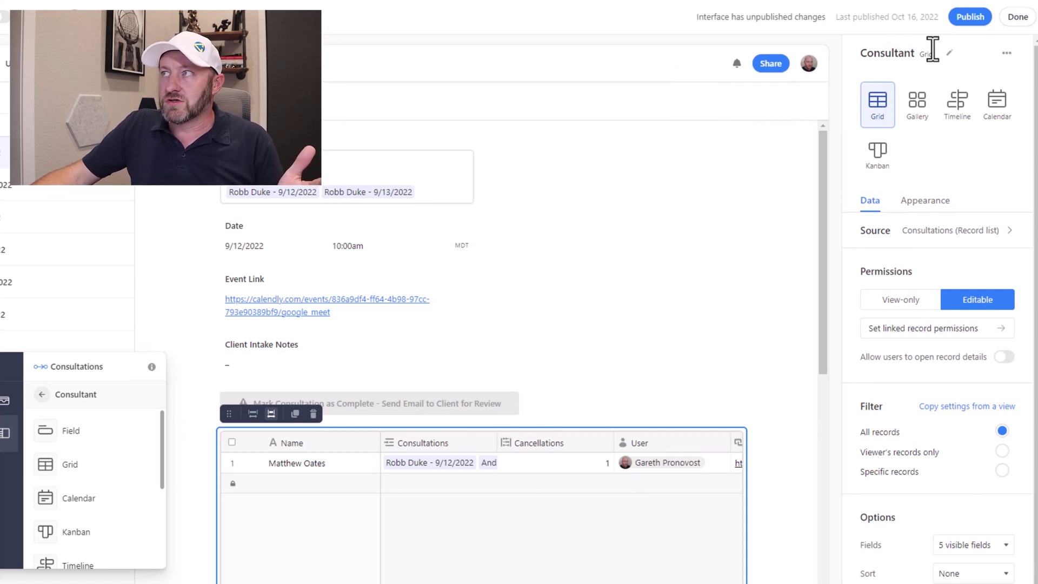
Try gallery, timeline and Kanban layouts, then settle on Grid for the Consultant list.
click(923, 119)
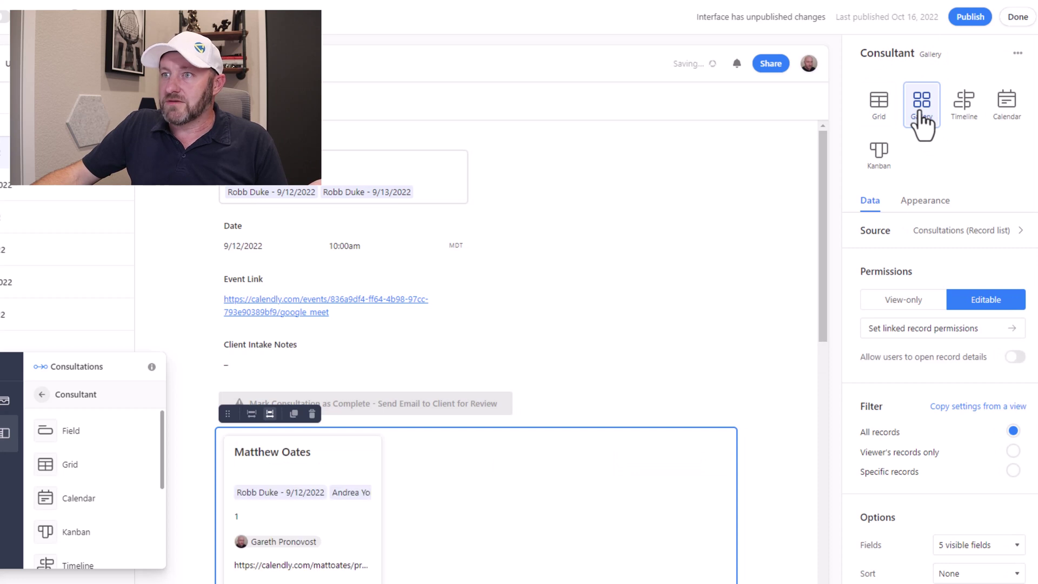
click(965, 117)
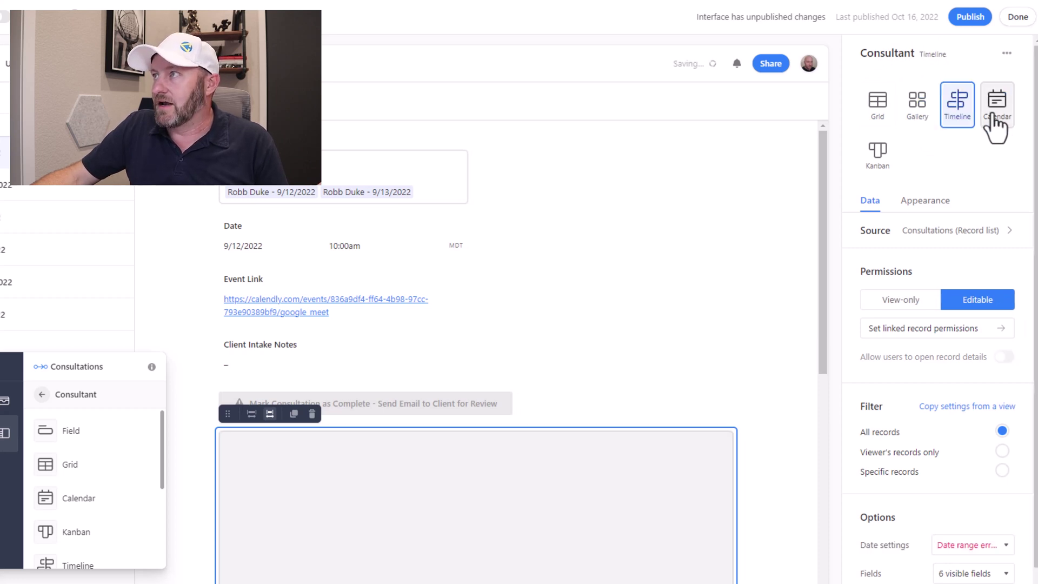
click(997, 124)
click(878, 158)
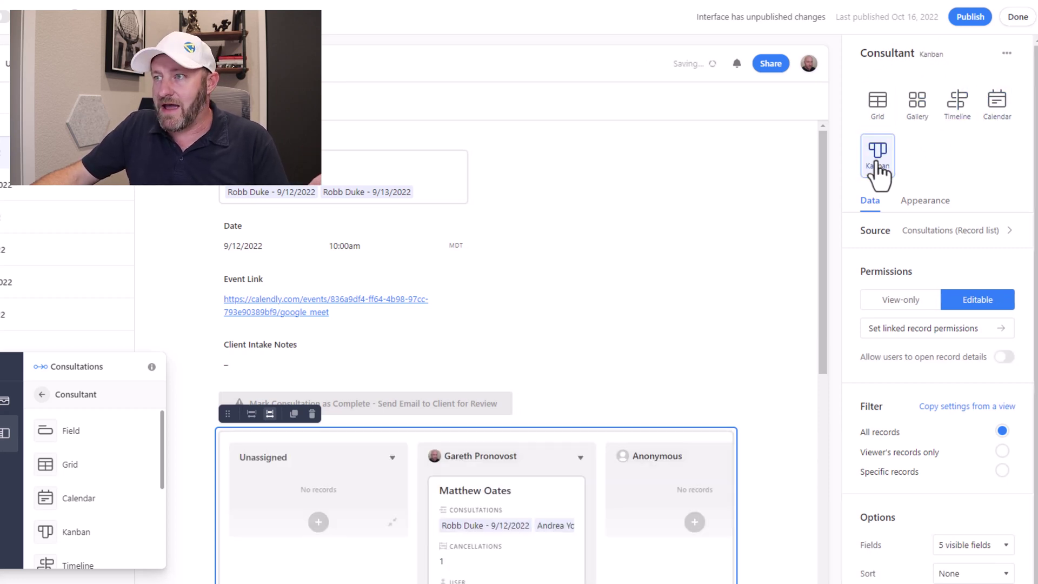
click(878, 113)
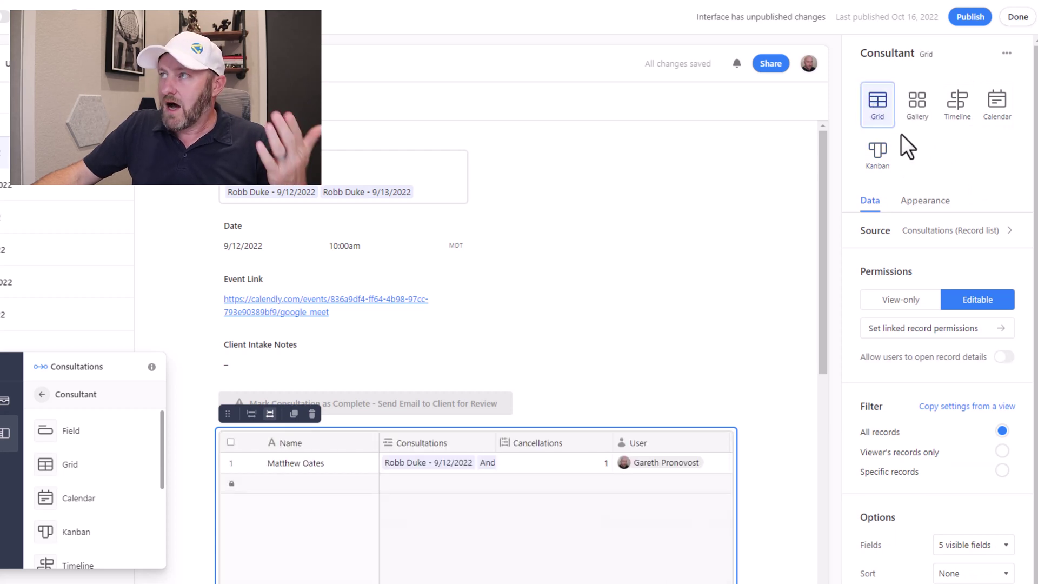
click(919, 206)
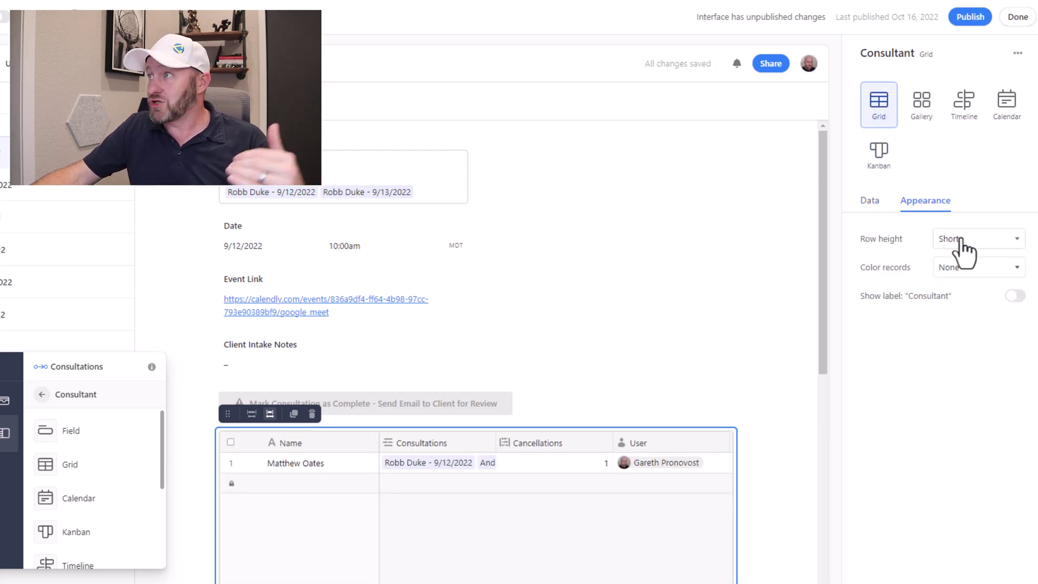
click(976, 275)
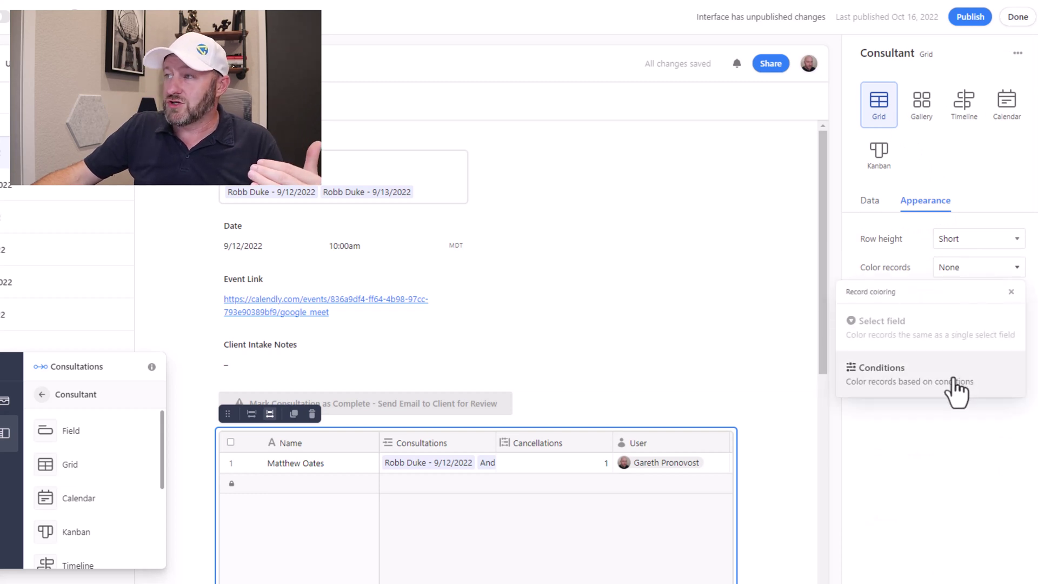
click(950, 270)
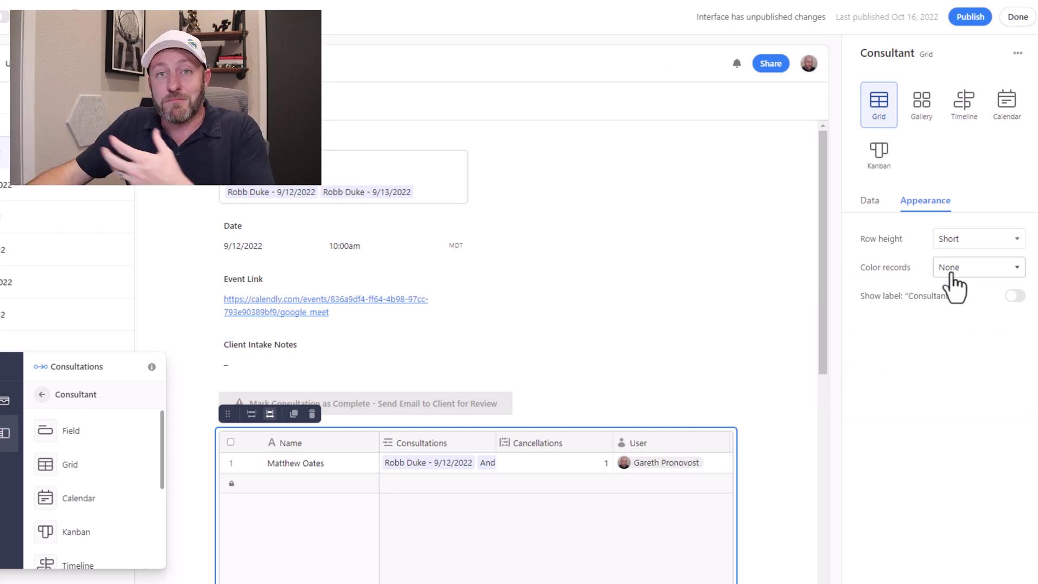
click(871, 204)
scroll(991, 216, down, 1)
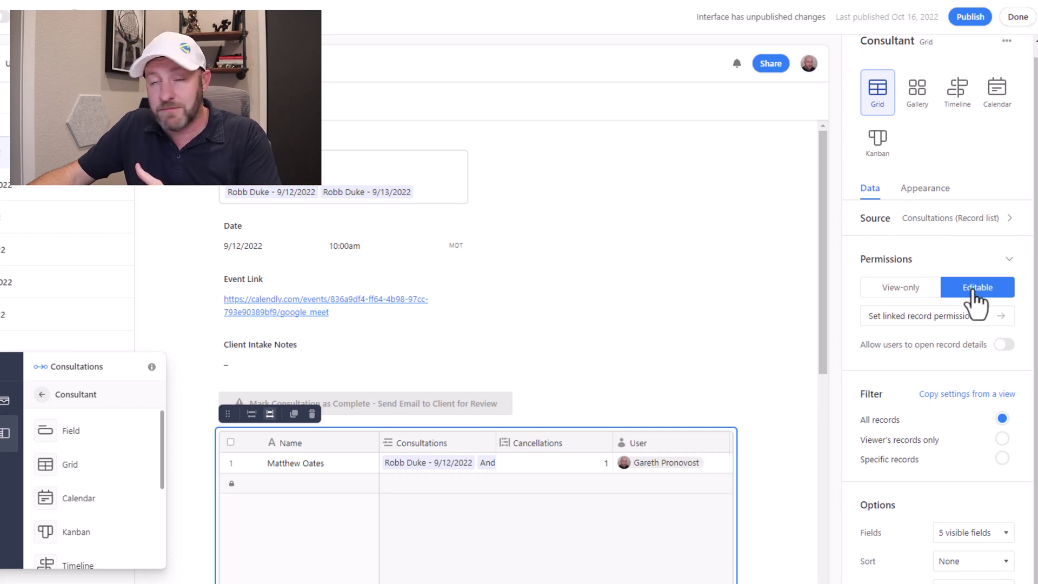
Limit linked Payable records to Specific records with no filter conditions, leaving Consultations open to all.
click(966, 319)
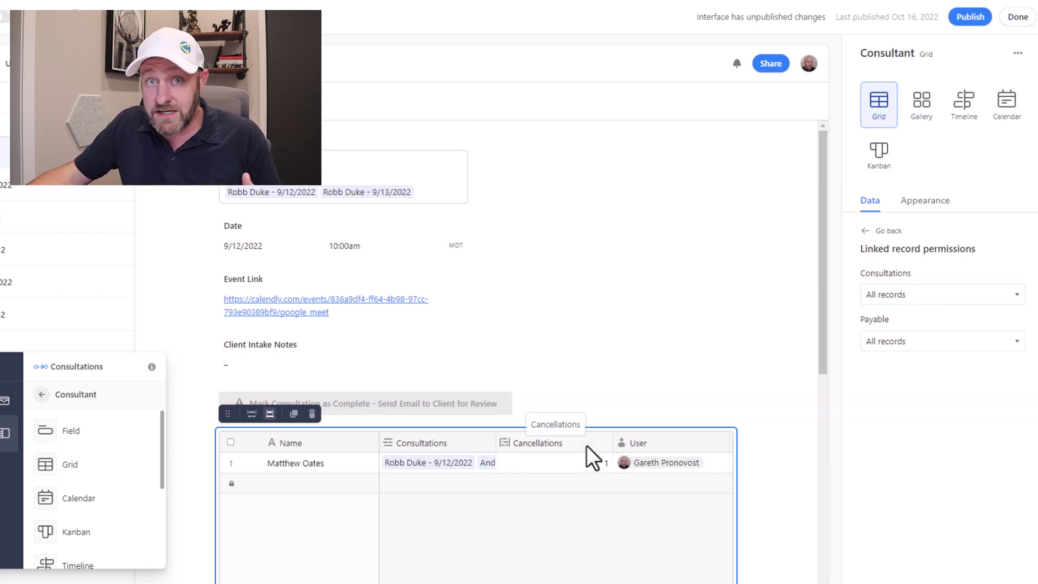
click(908, 346)
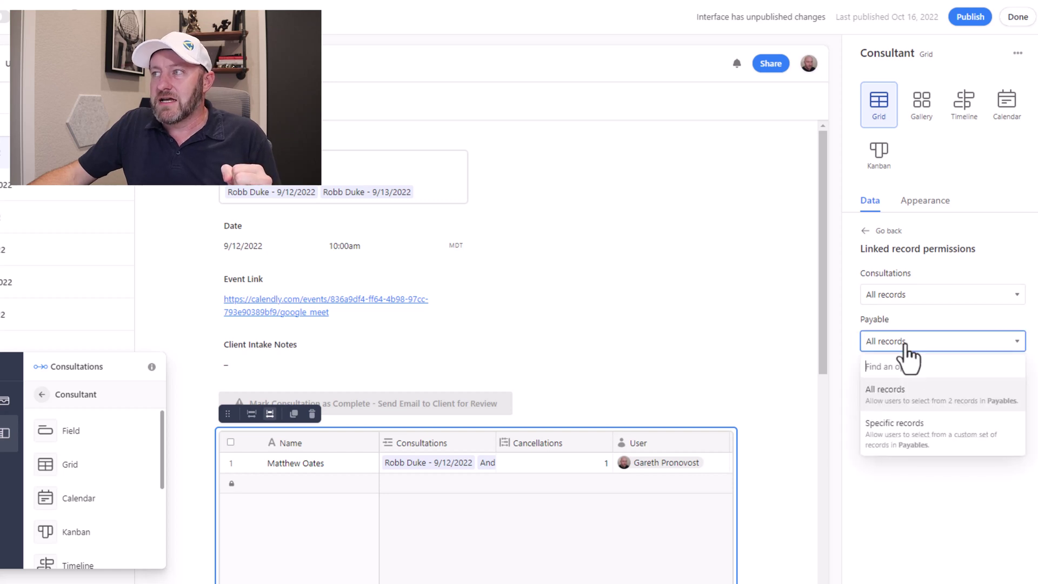
click(912, 445)
click(971, 370)
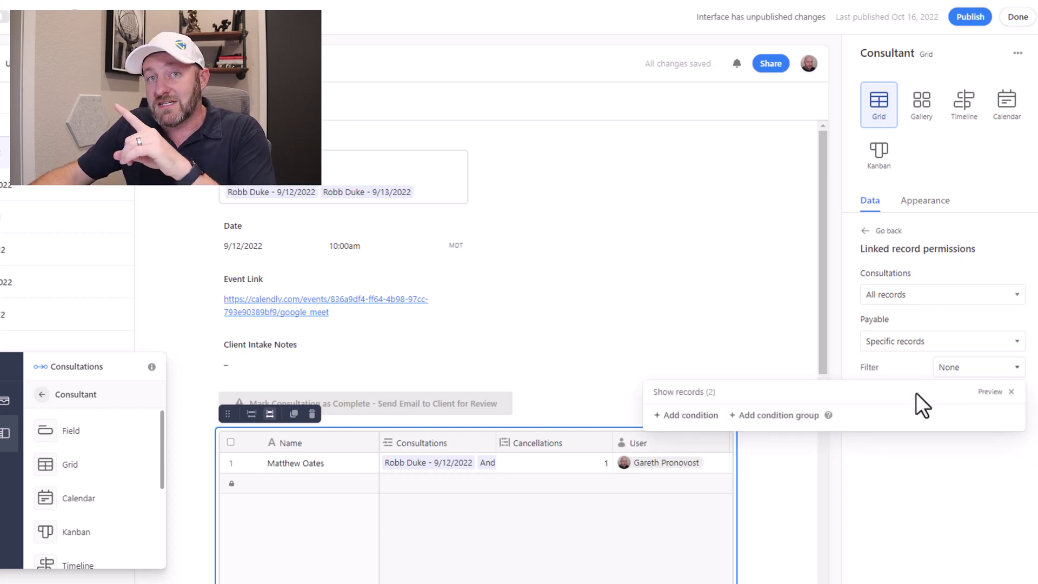
click(917, 508)
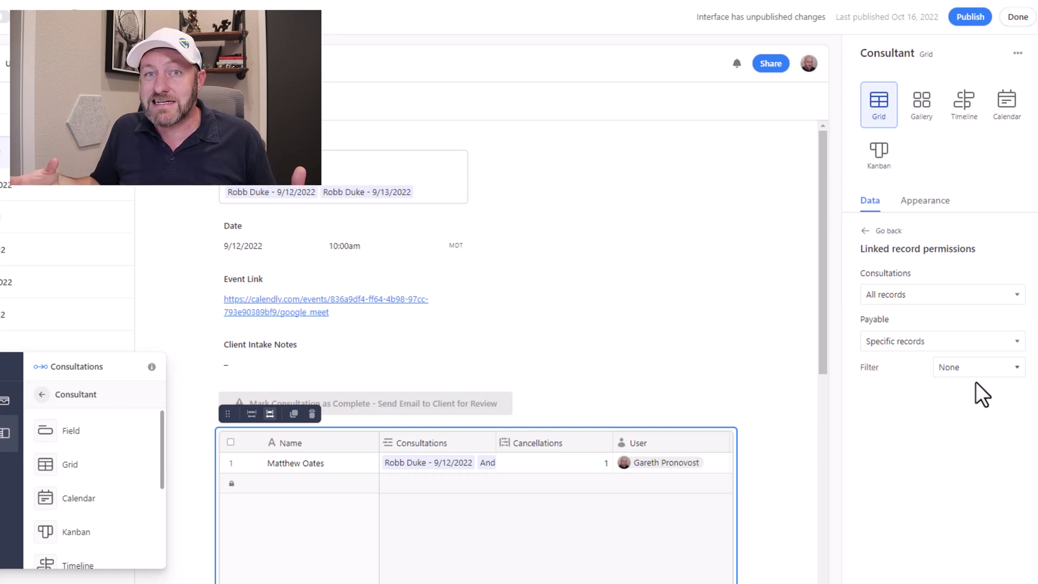
click(865, 231)
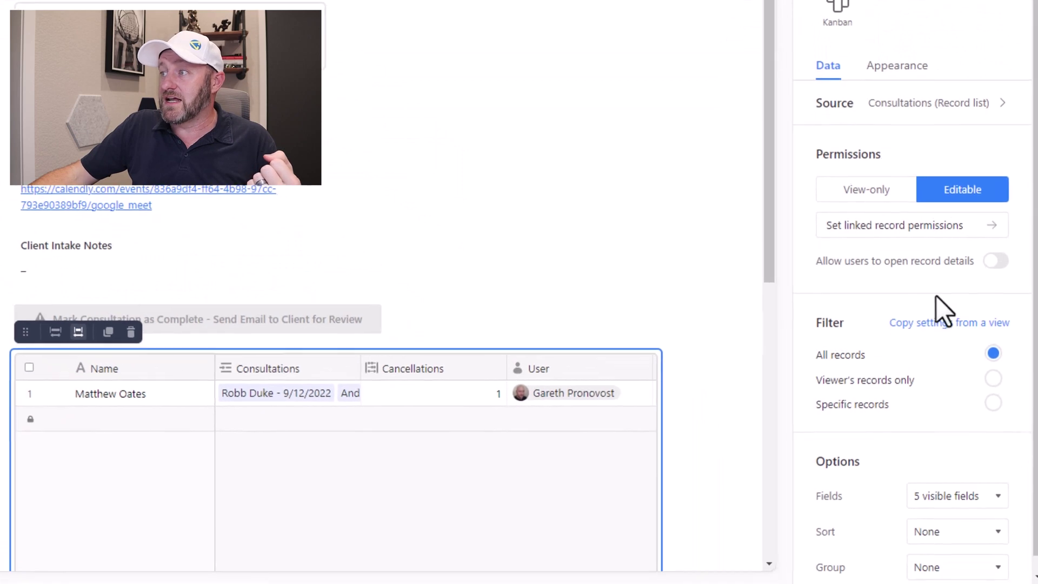
Hide all grid fields except User, Personal Schedule Link and Cancellations, adding no sort.
scroll(936, 296, down, 1)
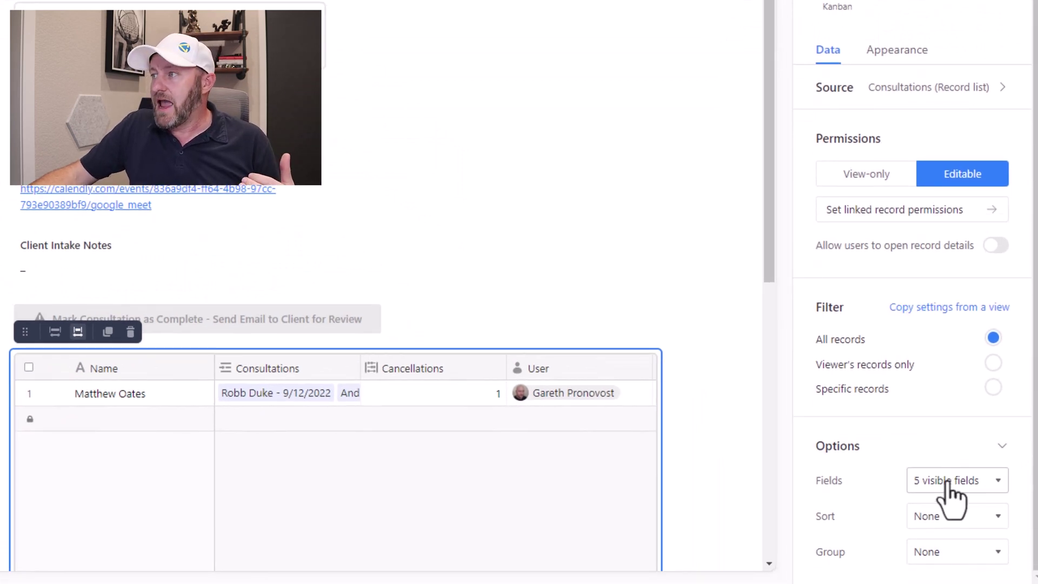
click(946, 484)
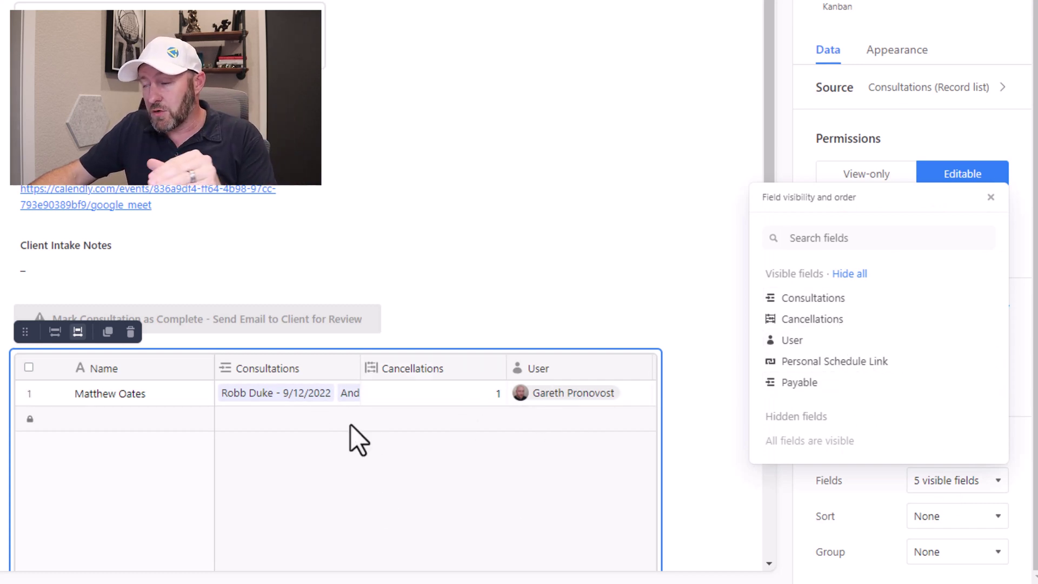
click(859, 275)
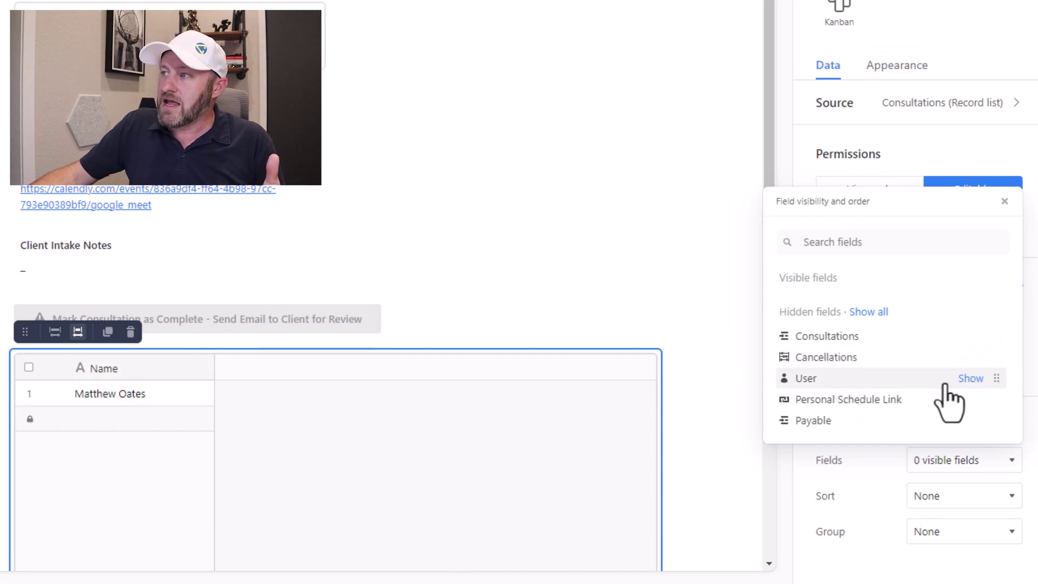
click(965, 379)
click(968, 400)
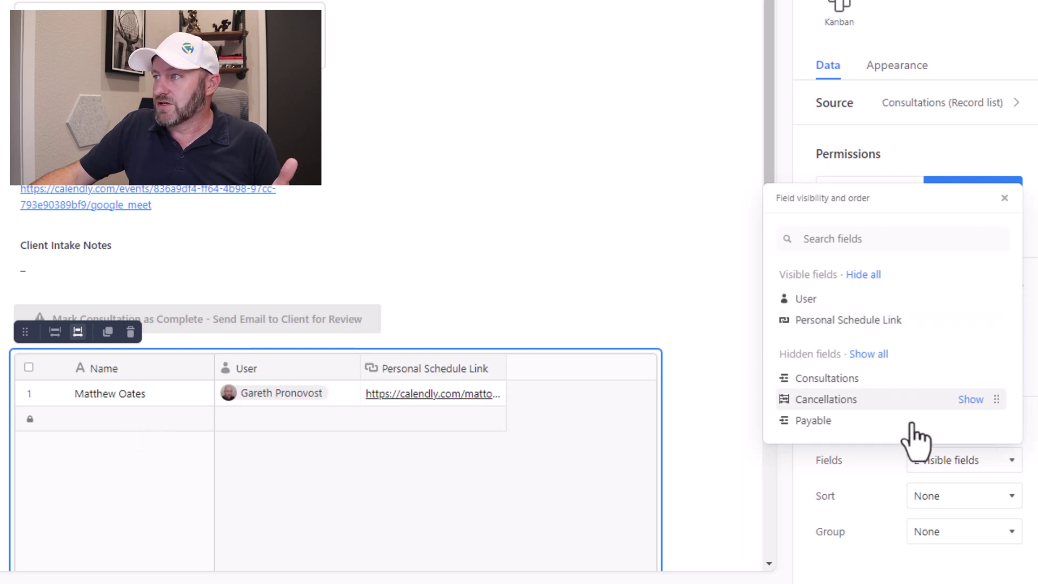
click(970, 399)
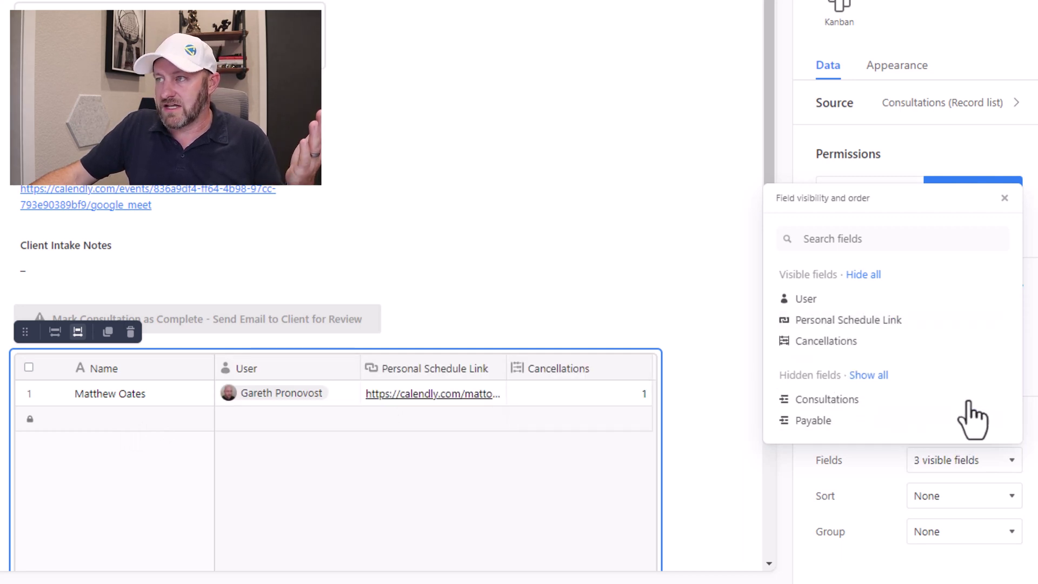
click(879, 467)
click(923, 496)
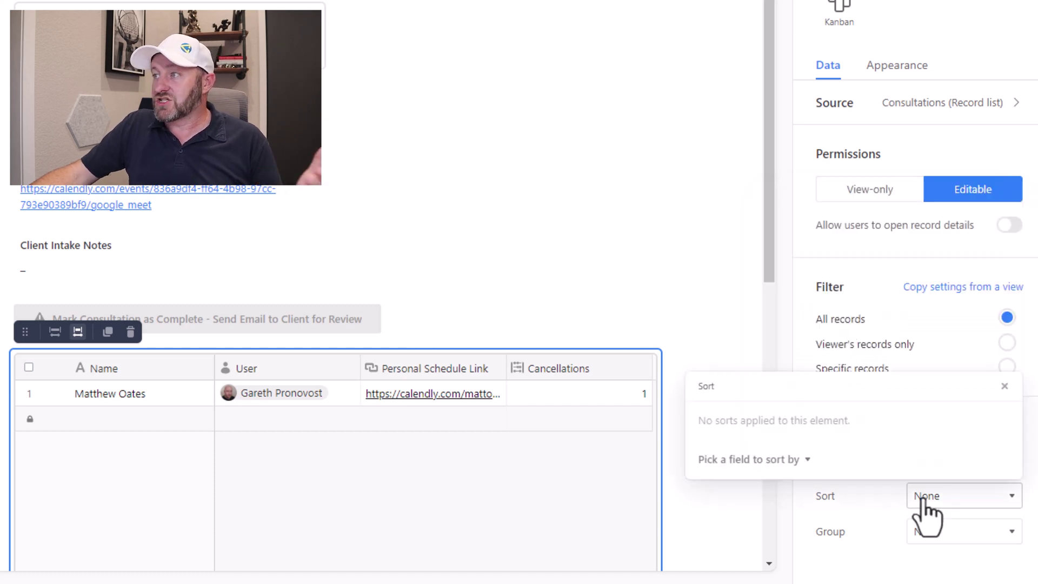
click(949, 536)
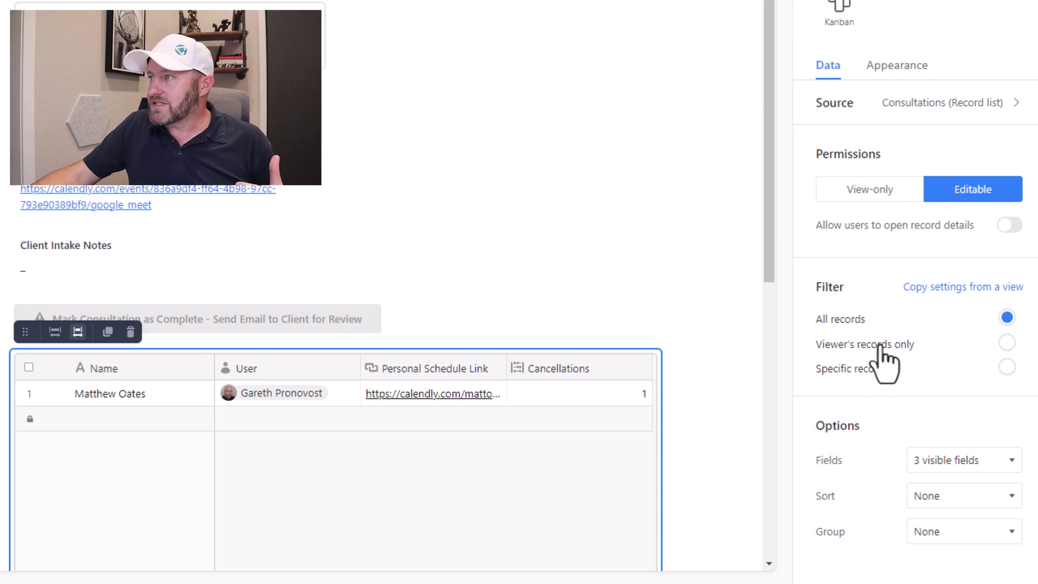
Switch the grid's Filter option from All records to Specific records.
click(1005, 368)
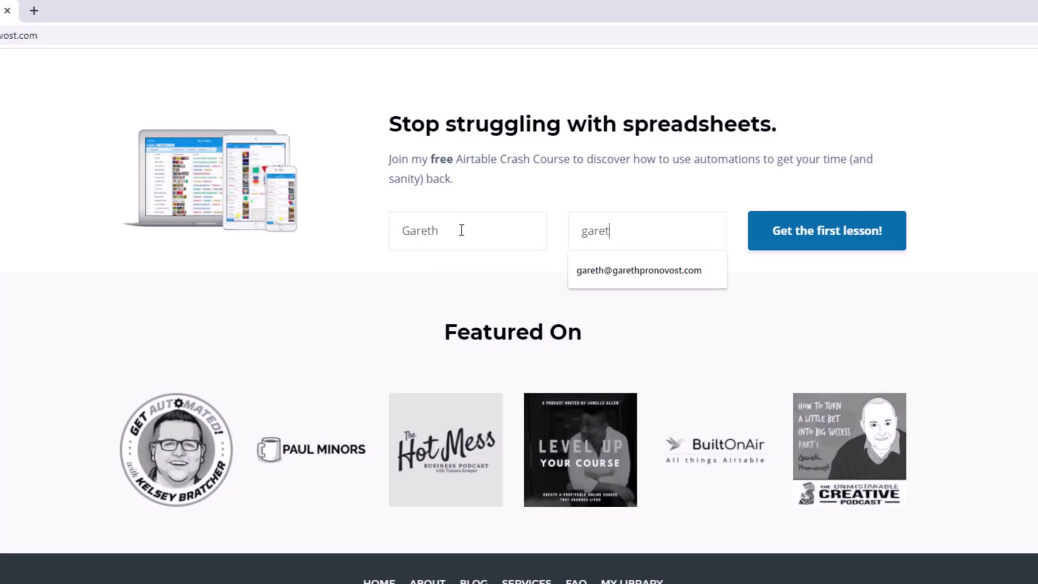
Accept the suggested e-mail address, then go to the Services page and view its option cards.
key(Down)
key(Return)
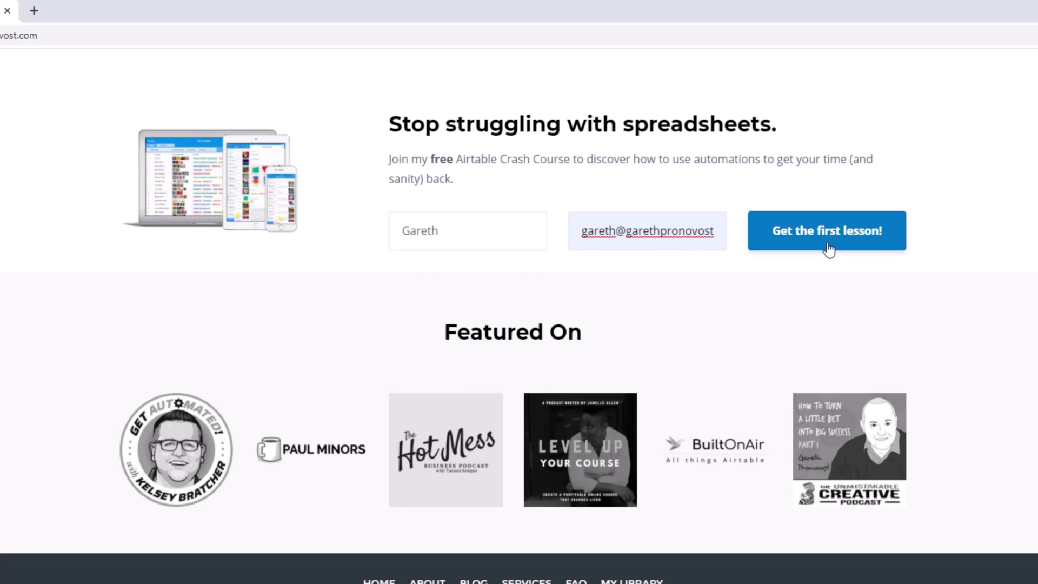
scroll(829, 250, up, 20)
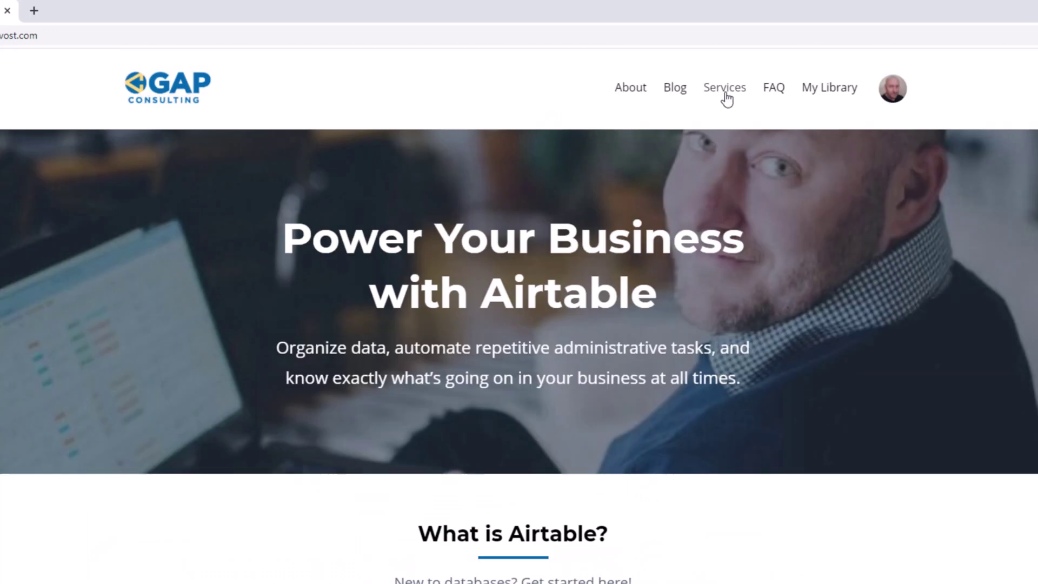
click(727, 99)
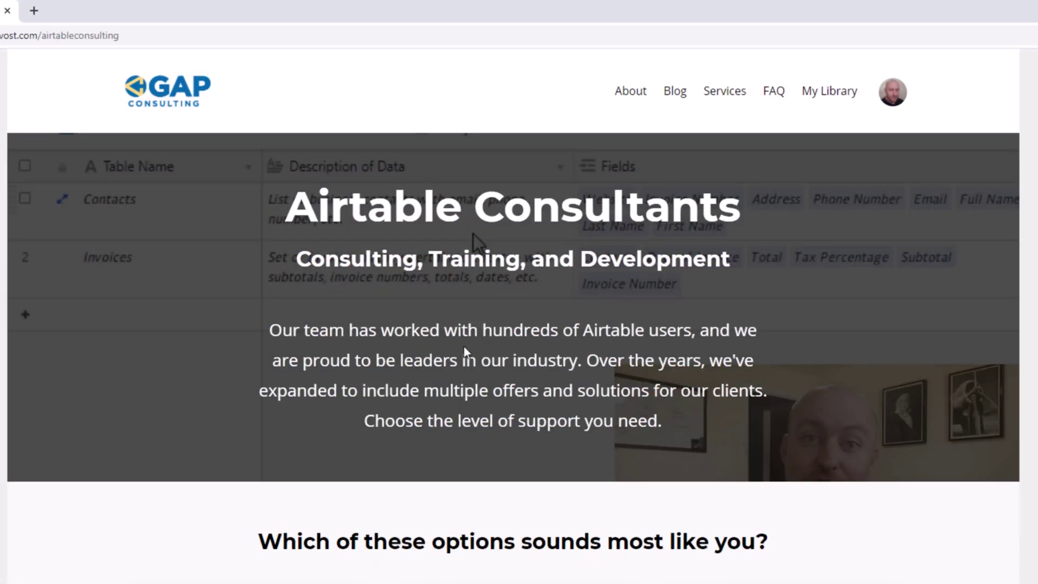
scroll(393, 360, down, 4)
scroll(393, 360, down, 5)
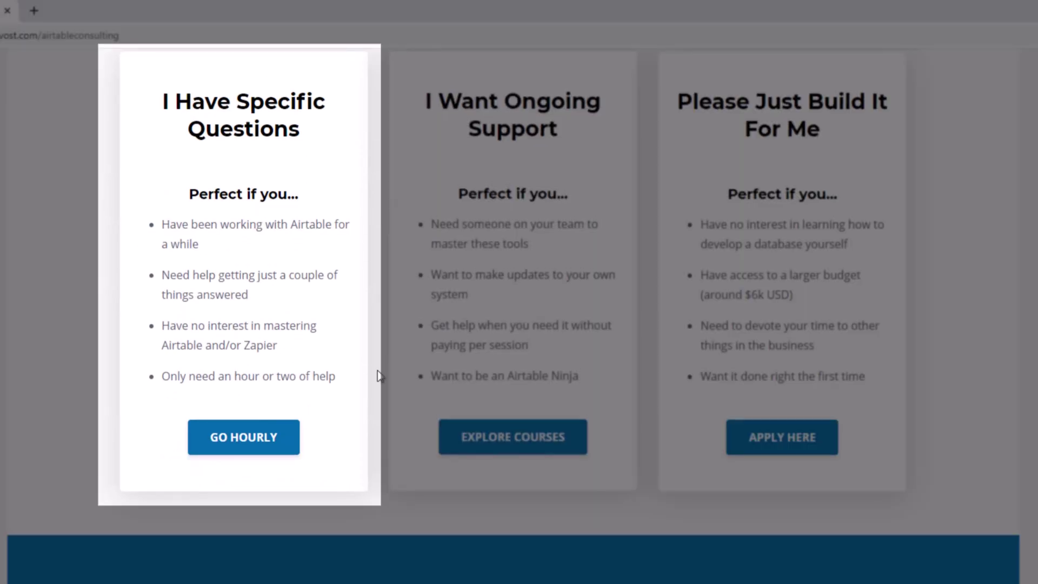